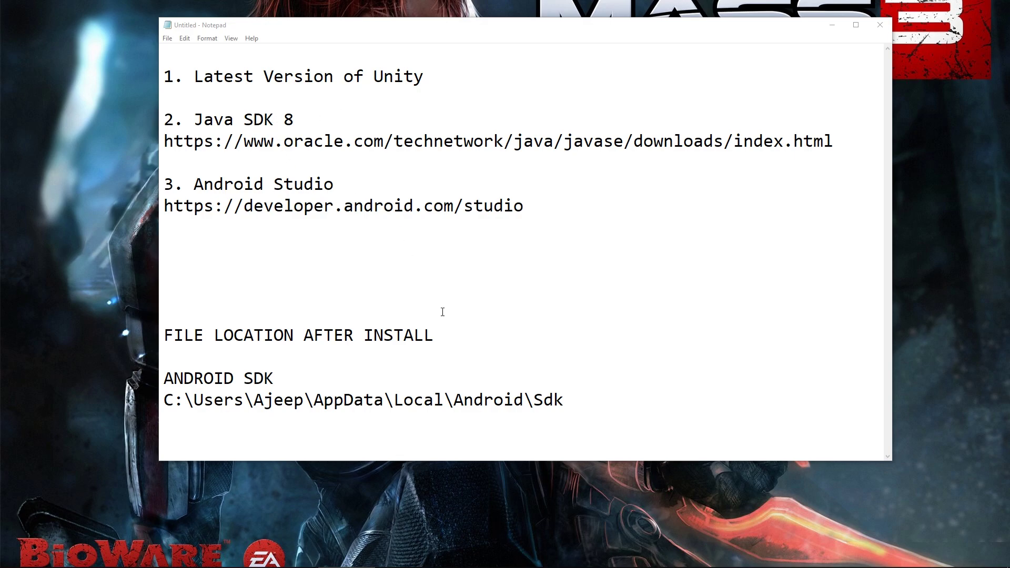
- Review the required software in the notes, highlighting the latest version of Unity and Java SDK 8
left_click(313, 155)
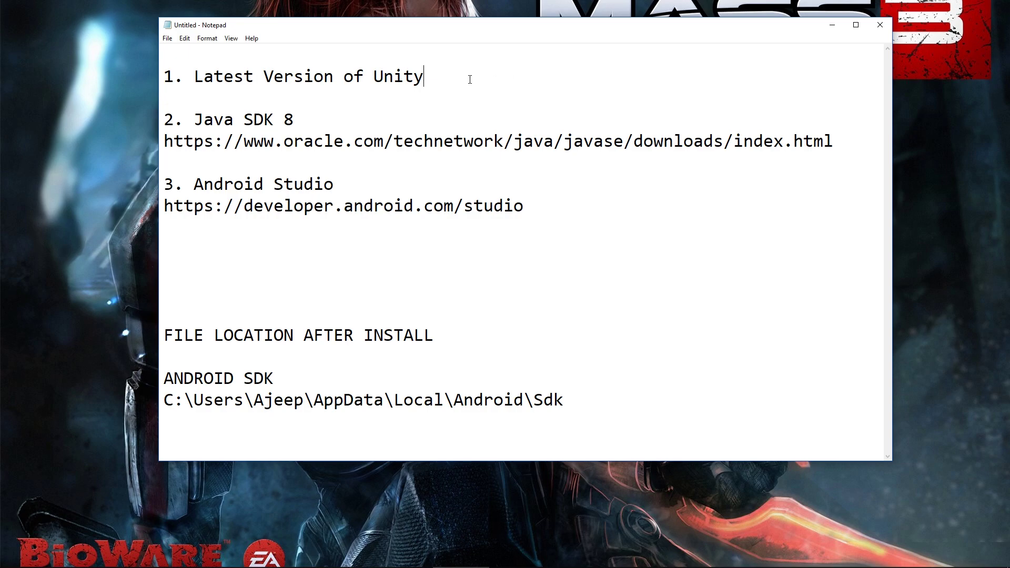
left_click_drag(470, 79, 173, 80)
left_click(453, 92)
left_click_drag(305, 121, 285, 120)
left_click(332, 118)
left_click_drag(316, 118, 194, 121)
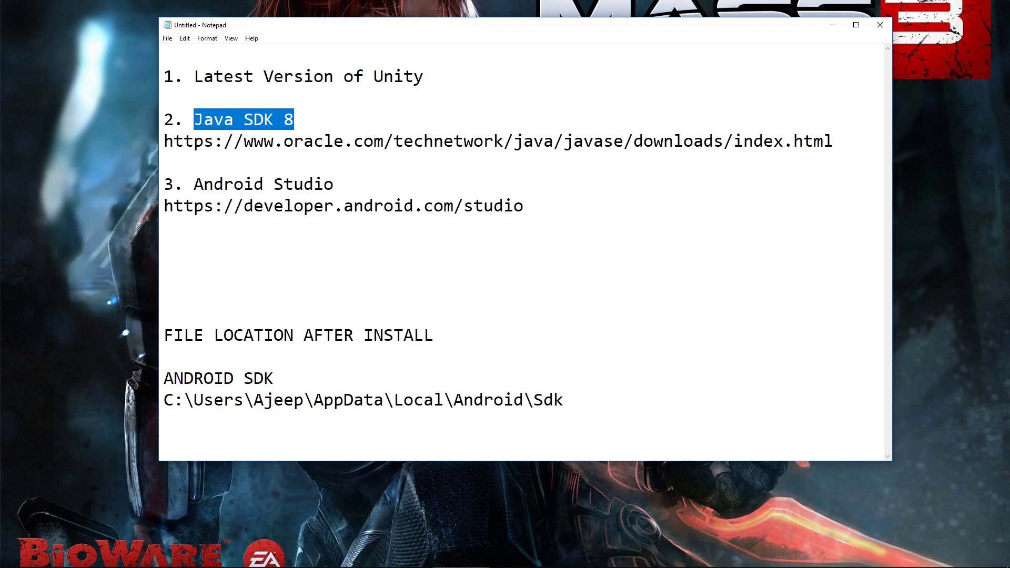
- Switch to Chrome, search Google for java sdk and open the Java SE Development Kit 8 result
key("super+1")
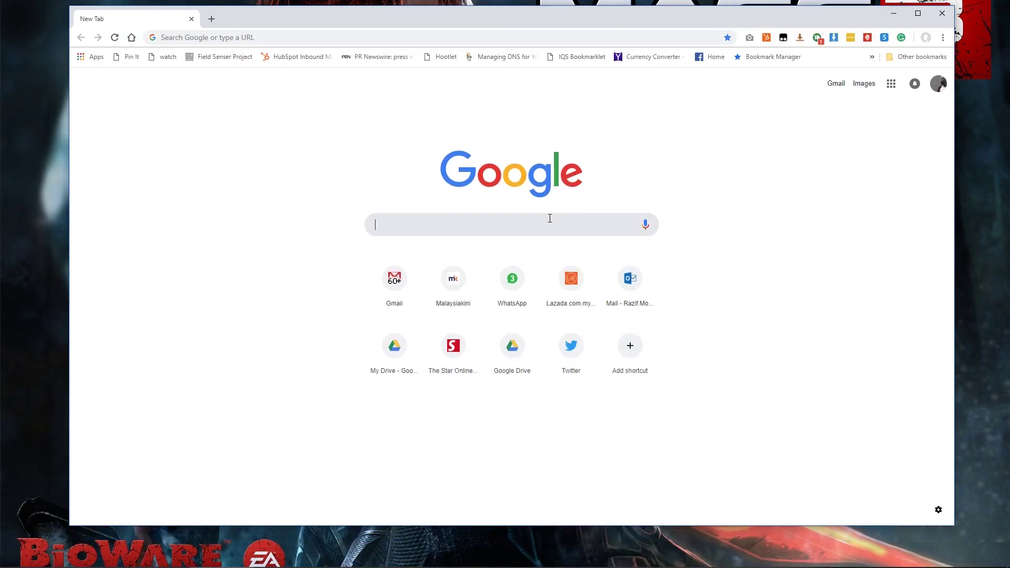
type("java sdk")
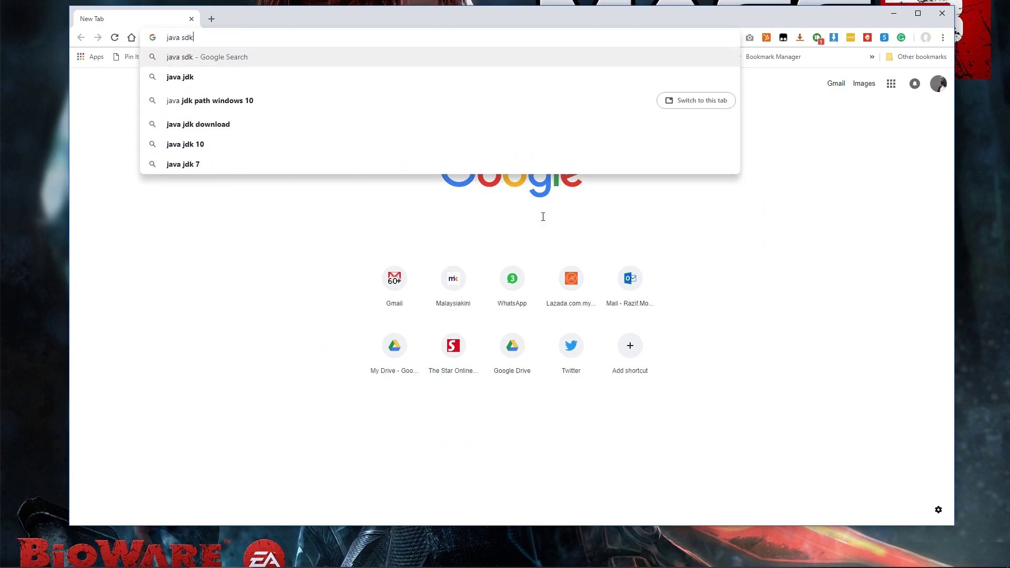
key("Return")
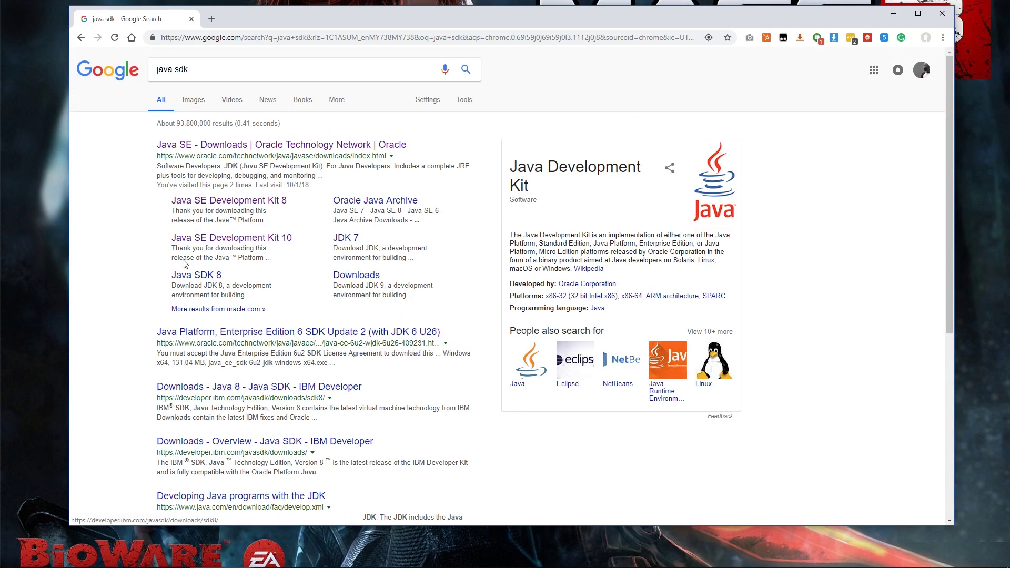
left_click(251, 202)
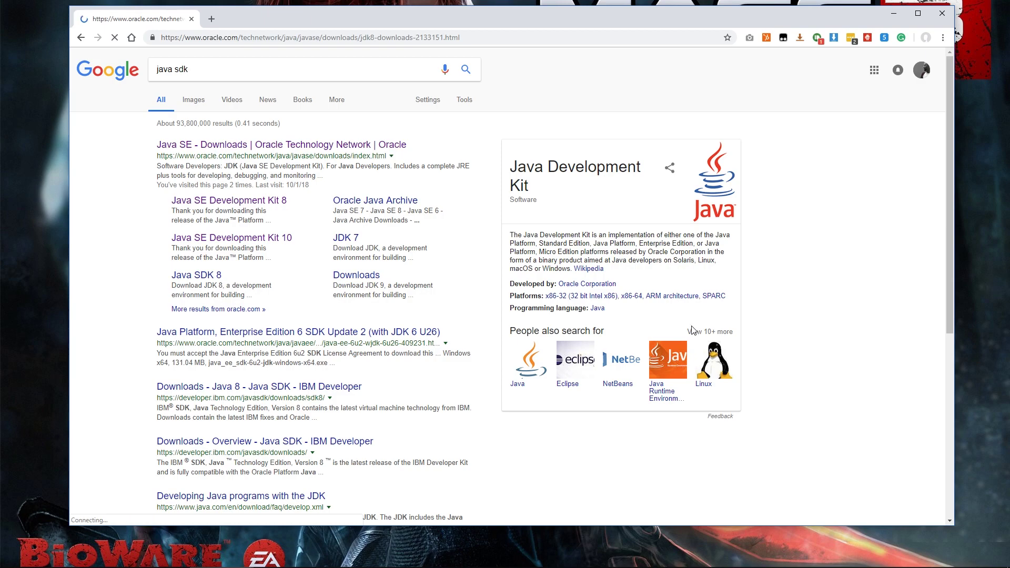
- Accept the Java SE Development Kit 8u181 license agreement and request the Windows x64 installer, cancelling the save
scroll(543, 247, "down", 2)
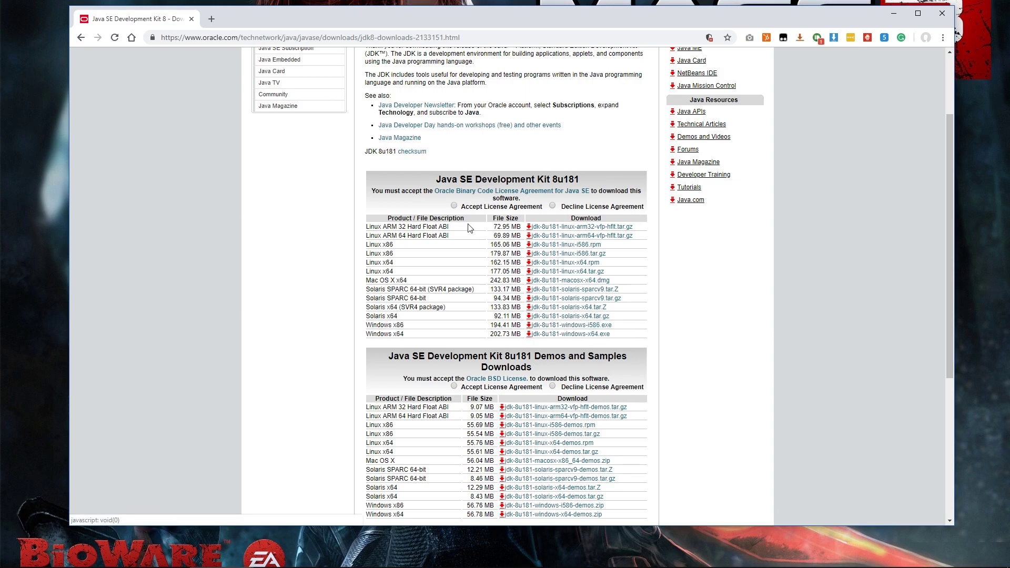
left_click(454, 205)
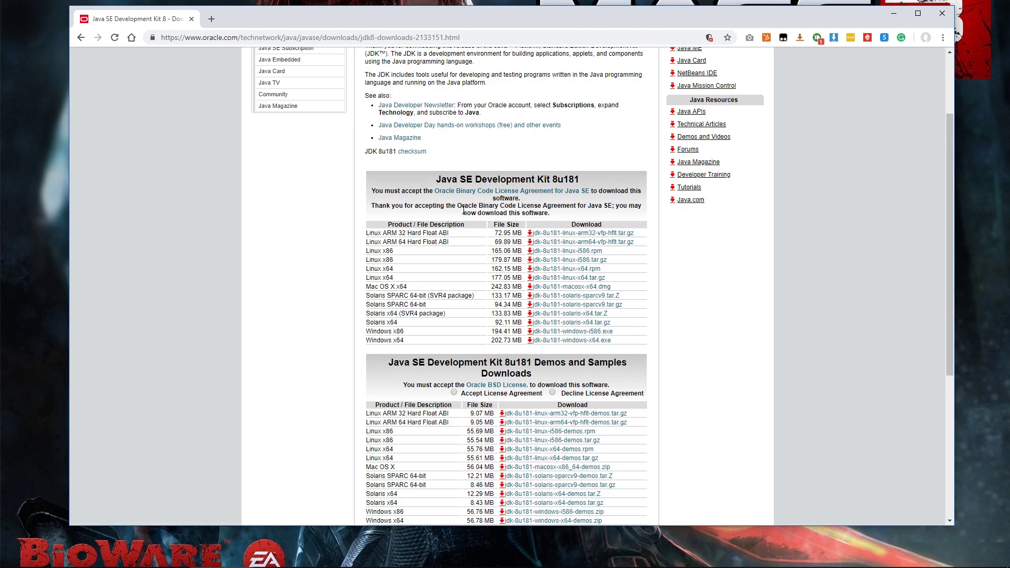
left_click(577, 342)
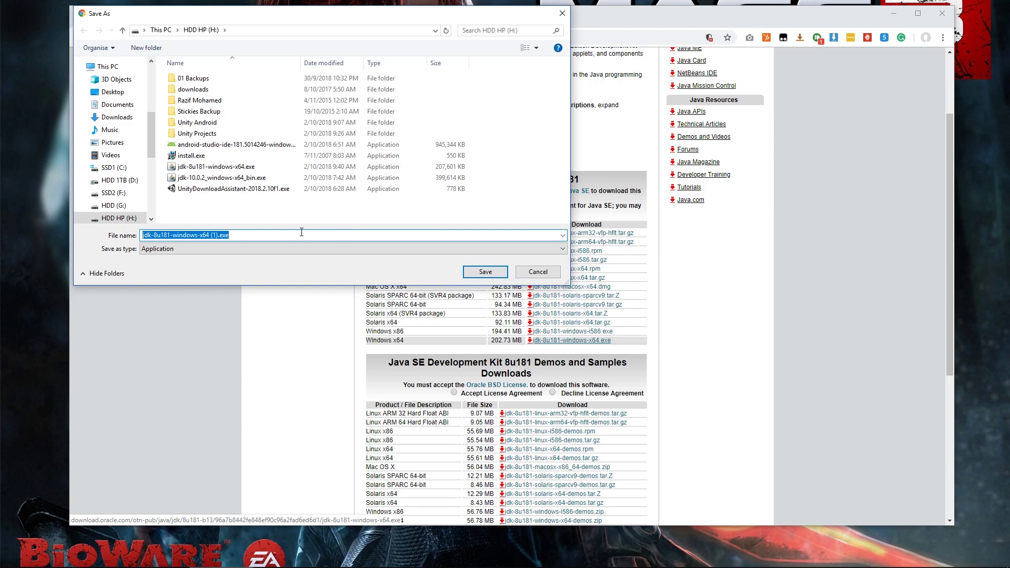
left_click(537, 271)
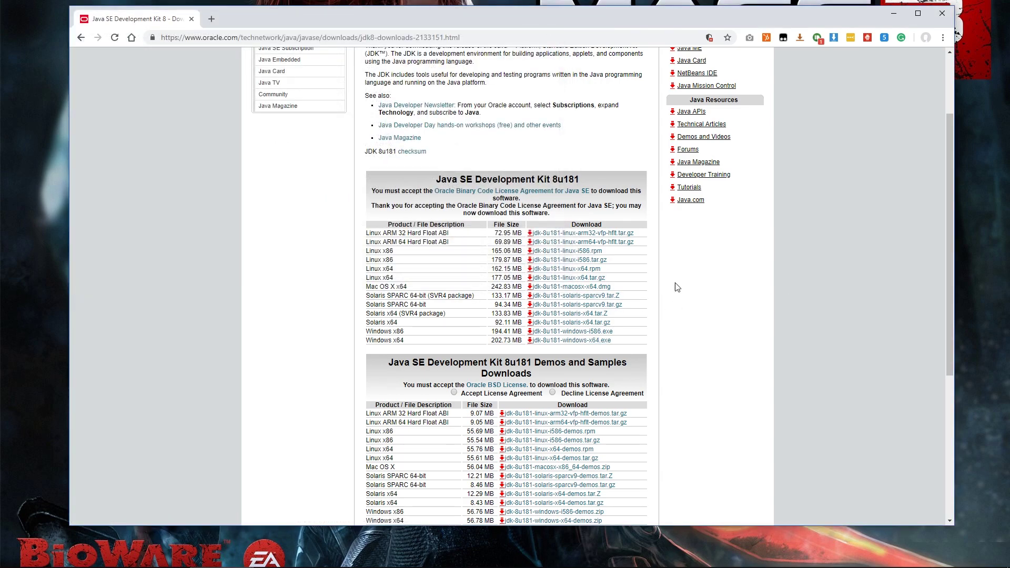
- Install Java SE Development Kit 8 Update 181 with the default features and destination folders, and close the finished setup
left_click(631, 564)
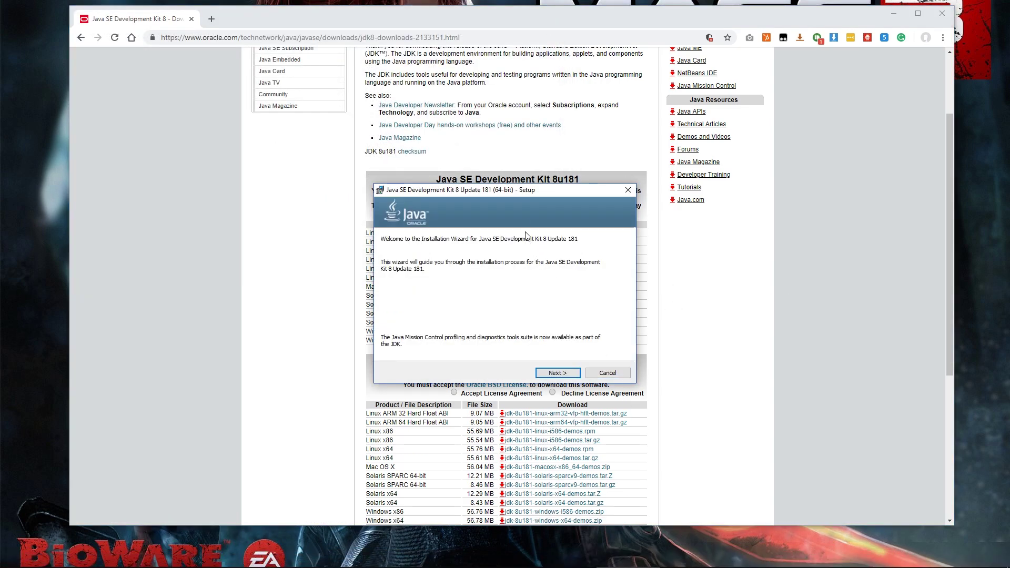
left_click(544, 321)
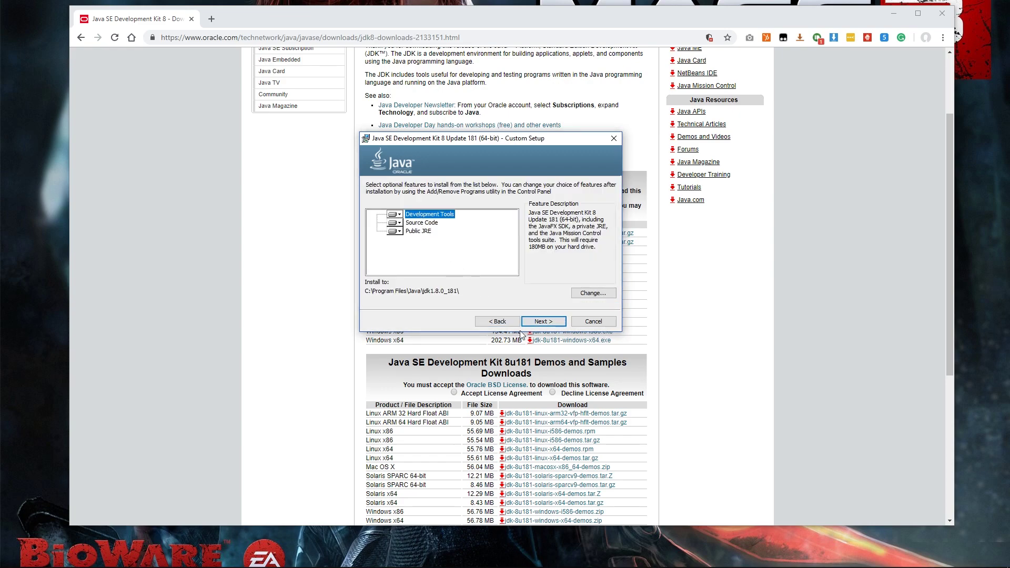
left_click(555, 323)
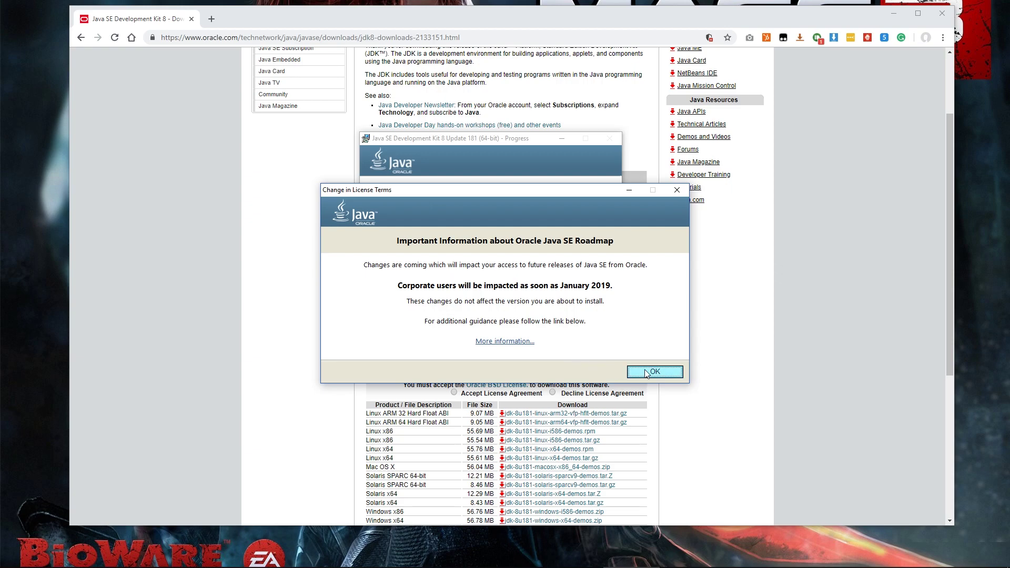
left_click(646, 374)
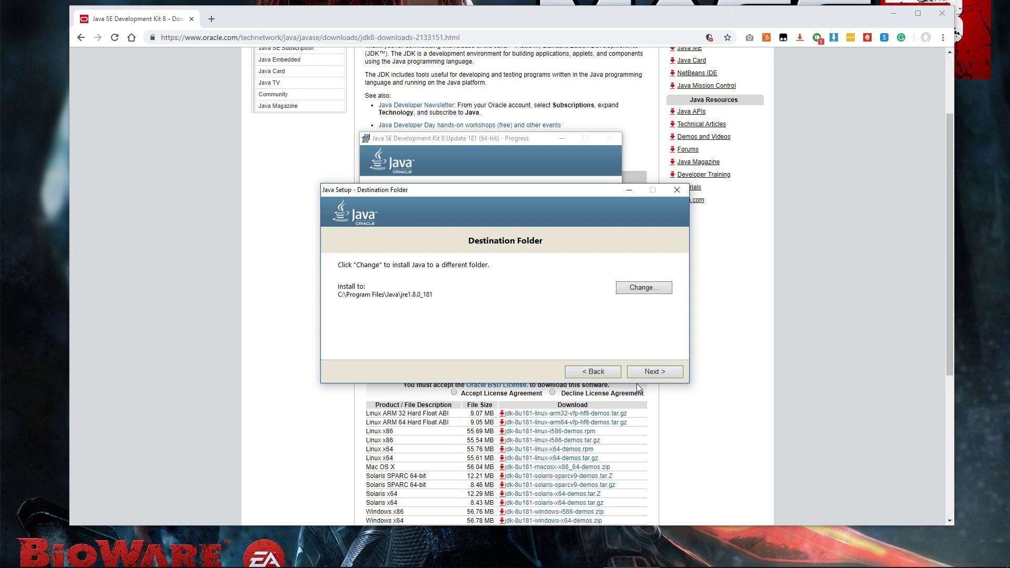
left_click(668, 376)
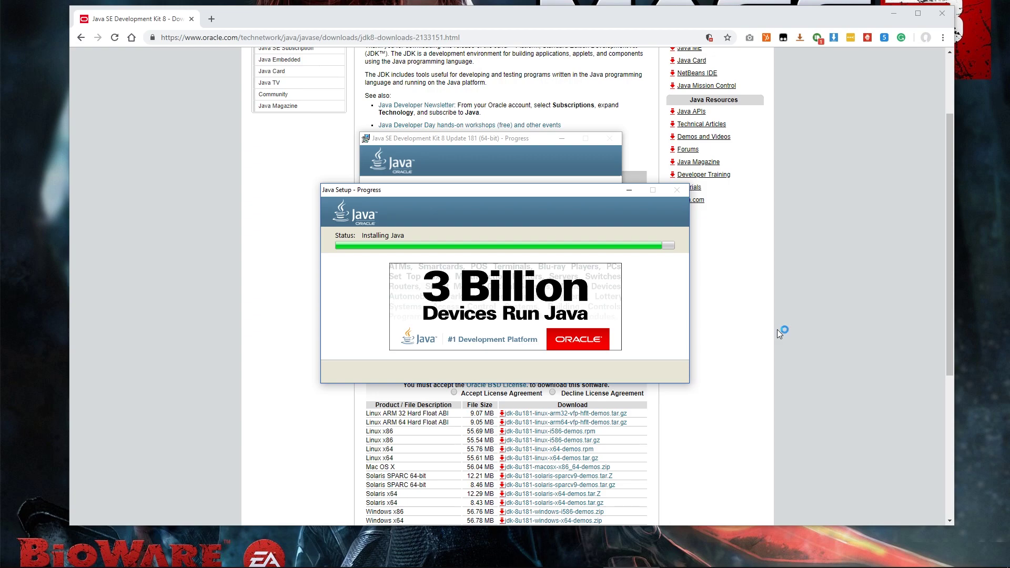
mouse_move(519, 191)
left_mouse_down()
mouse_move(526, 293)
mouse_move(511, 186)
left_mouse_up()
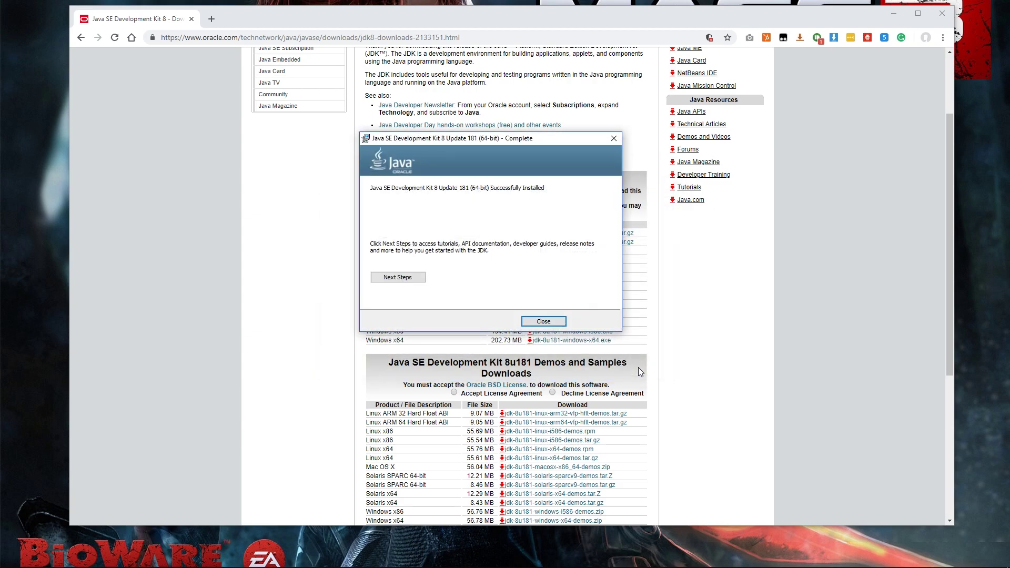
left_click(542, 322)
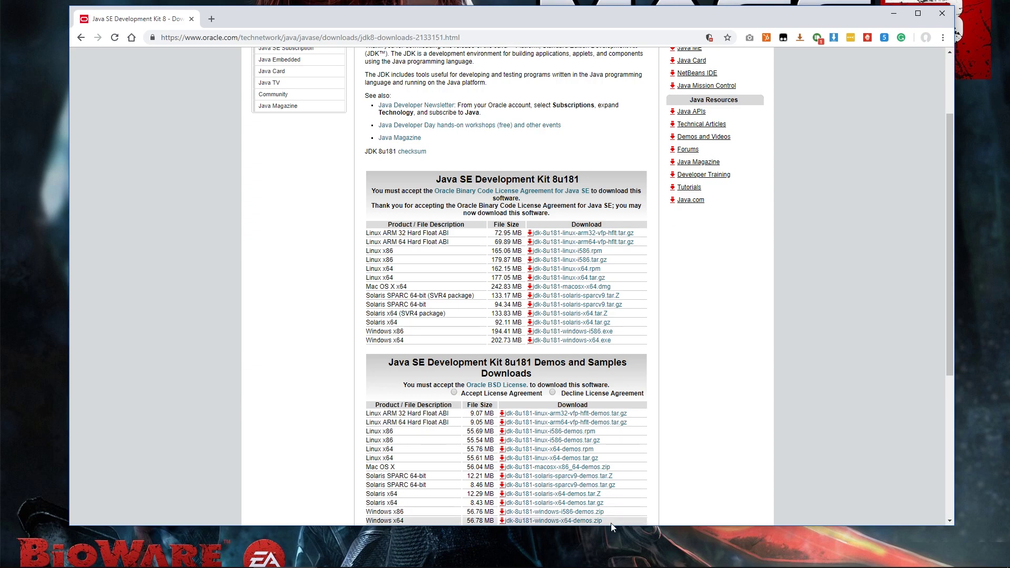
- Return to the Notepad notes and highlight the Android Studio download address
left_click(494, 559)
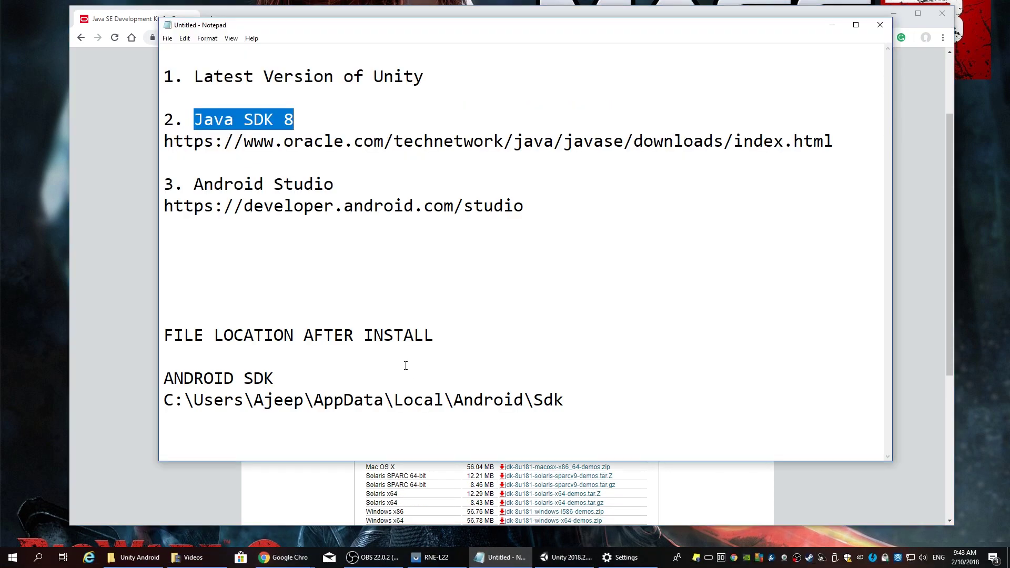
left_click(342, 182)
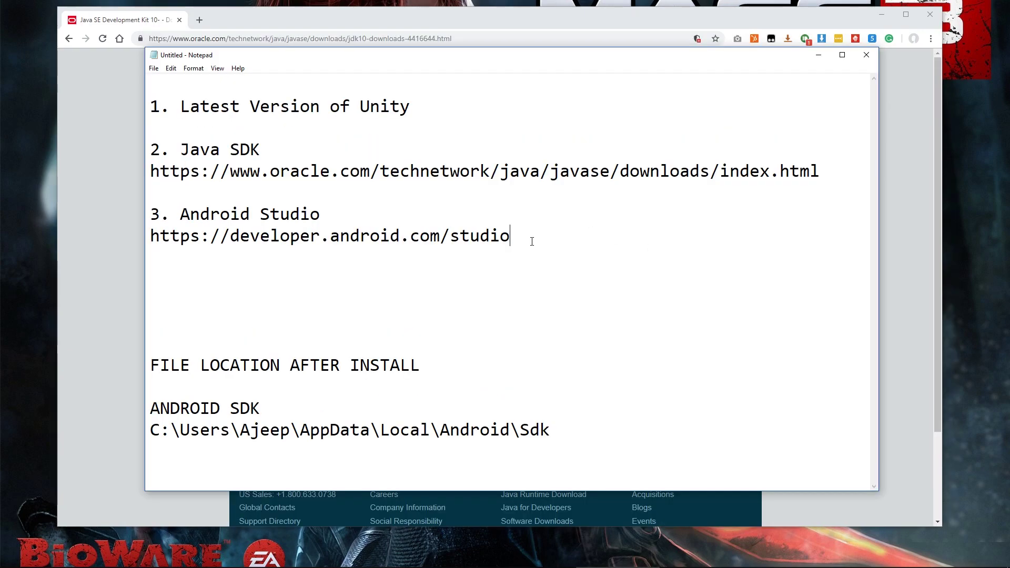
left_click_drag(531, 237, 128, 230)
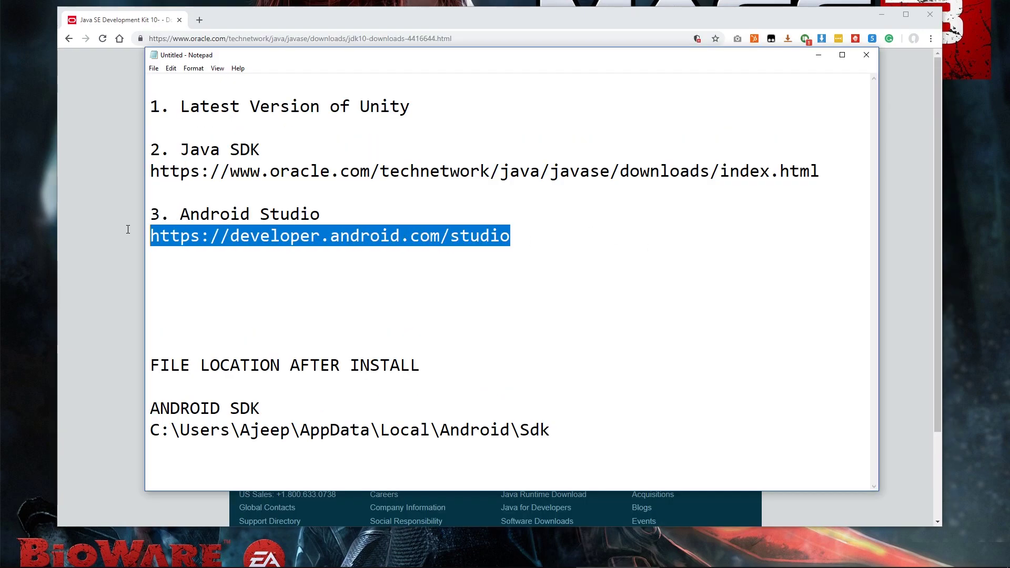
- Switch to Chrome, search for android studio and open the official Android Developers download page
left_click(307, 27)
left_click(303, 39)
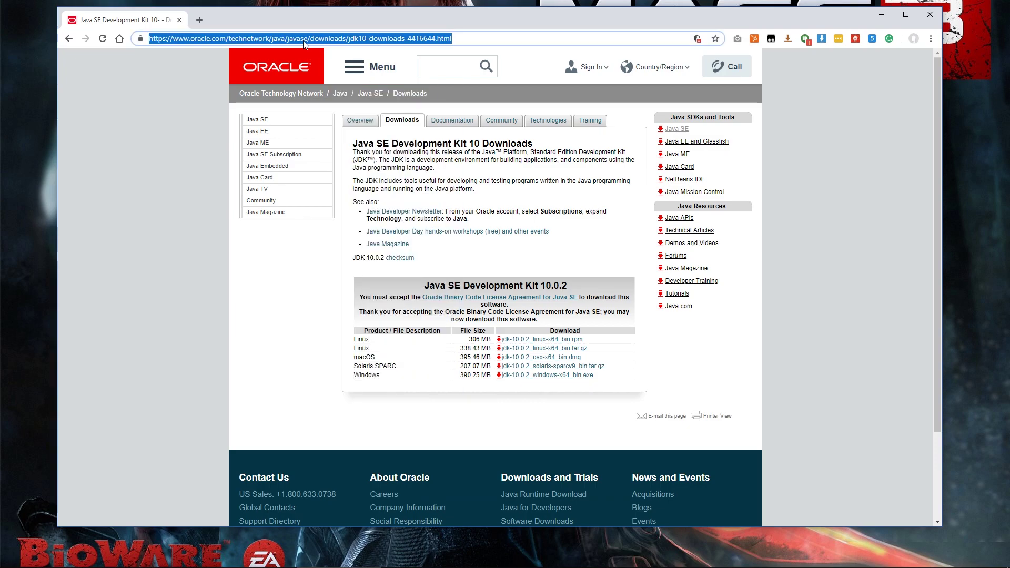
type("android studio")
key("Return")
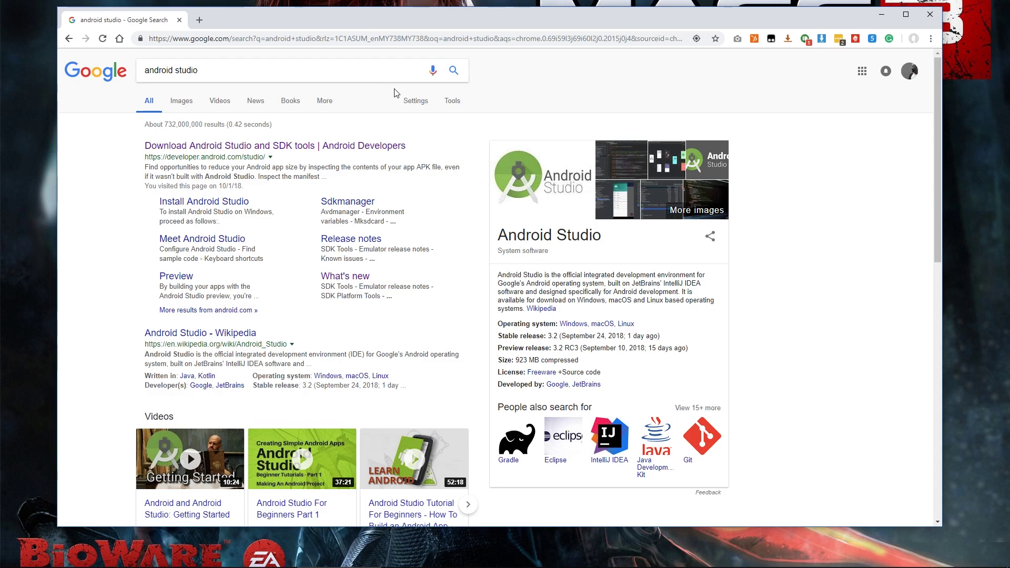
left_click(228, 151)
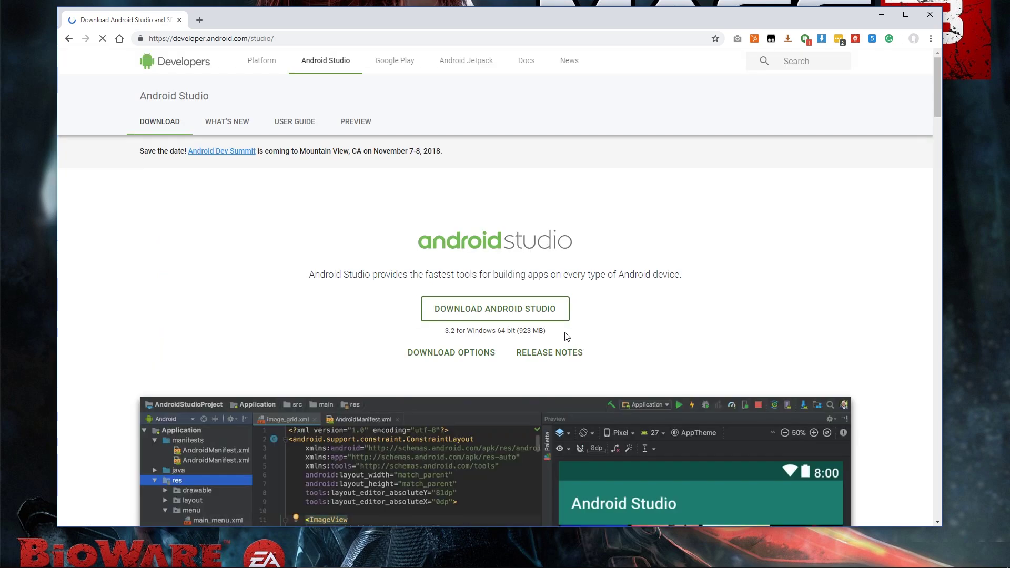
scroll(701, 307, "down", 1)
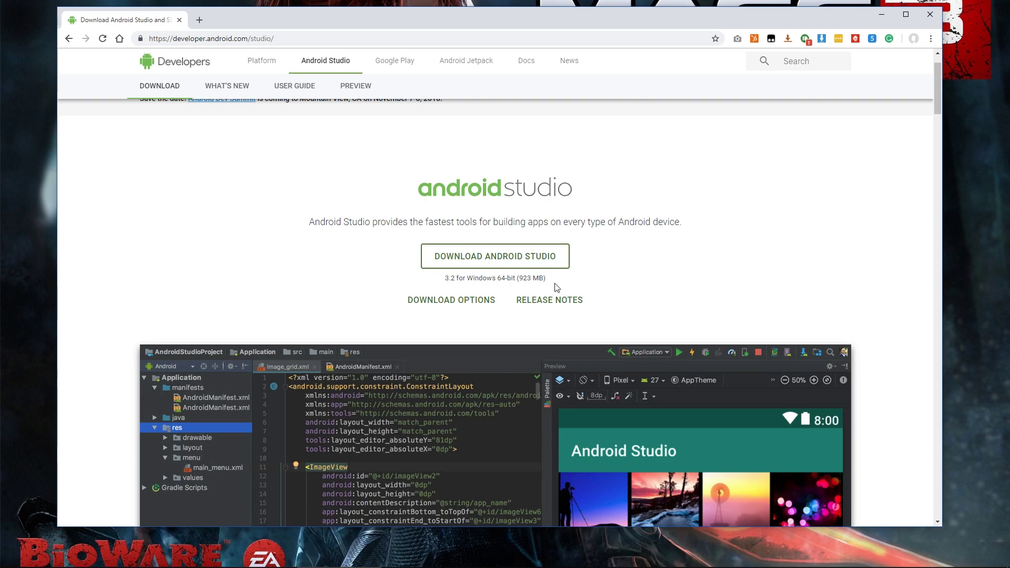
scroll(652, 279, "down", 2)
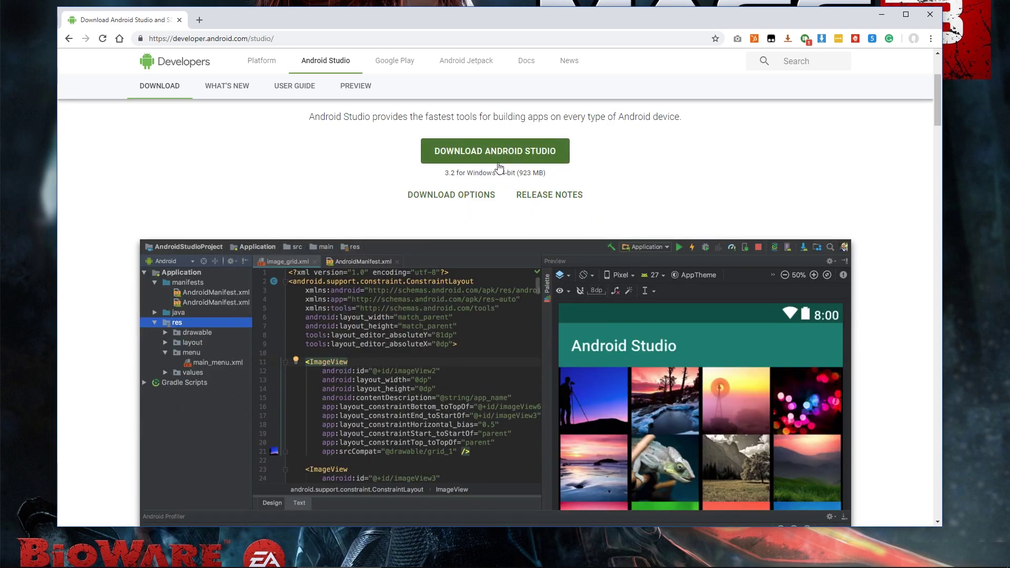
- Open the Unity Android folder in File Explorer and launch android-studio-ide-181.5014246-windows.exe, allowing it to run
mouse_move(263, 561)
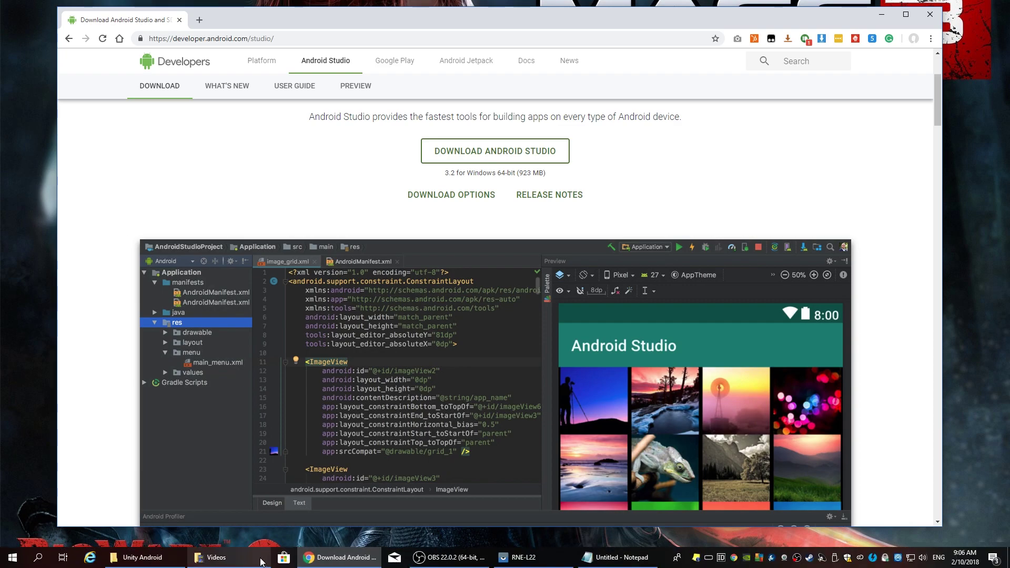
left_click(137, 557)
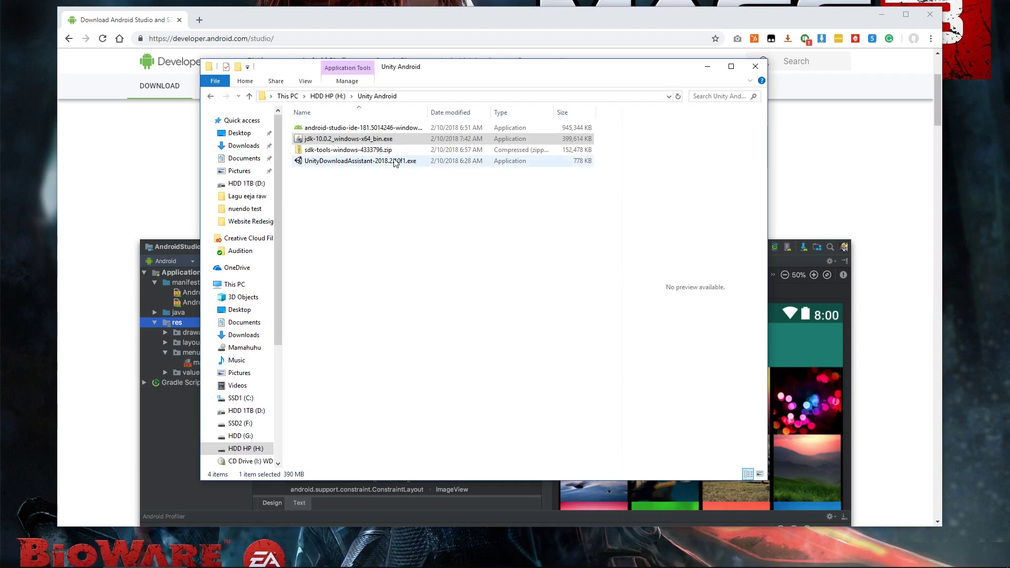
left_click(381, 130)
left_click_drag(494, 74, 524, 115)
left_click_drag(457, 153, 519, 153)
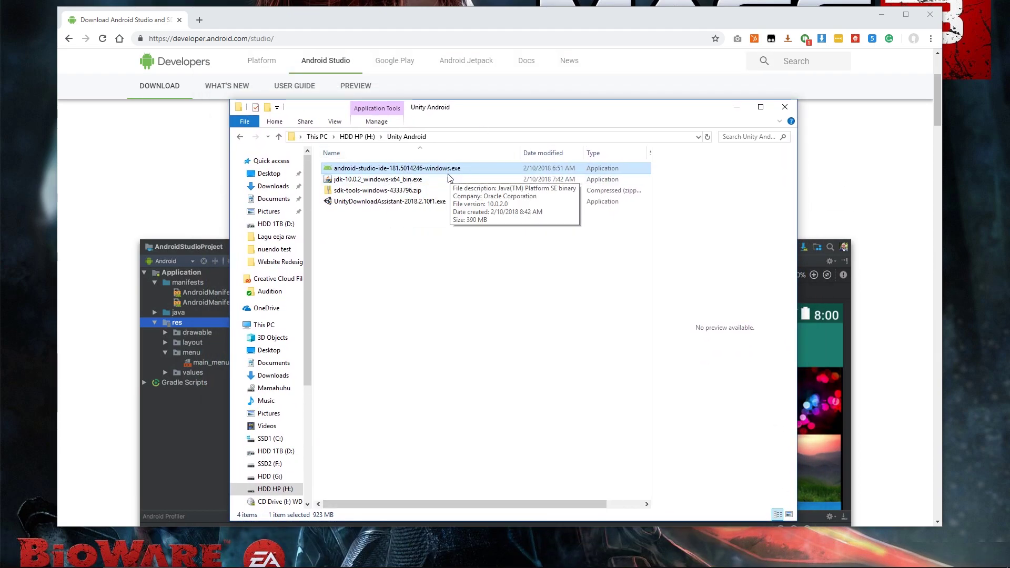
double_click(448, 168)
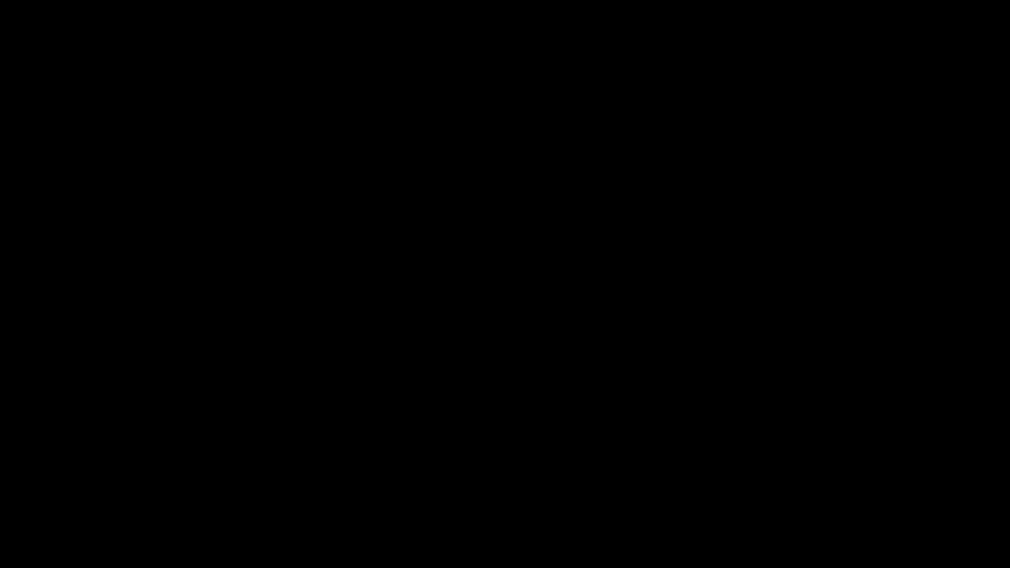
left_click(632, 339)
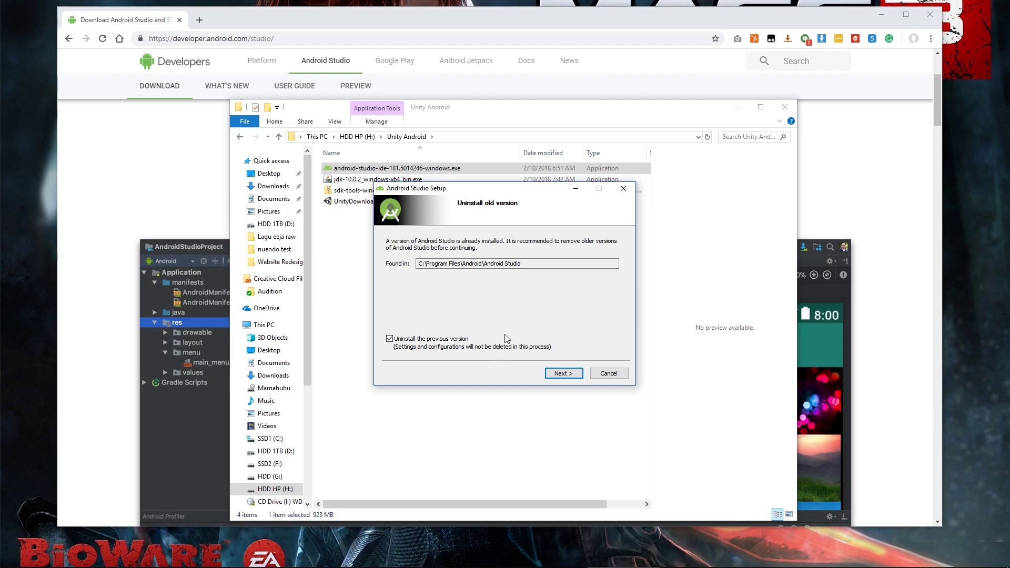
- Uninstall the previous Android Studio version from the setup wizard, confirming the removal of its program files
left_click(563, 374)
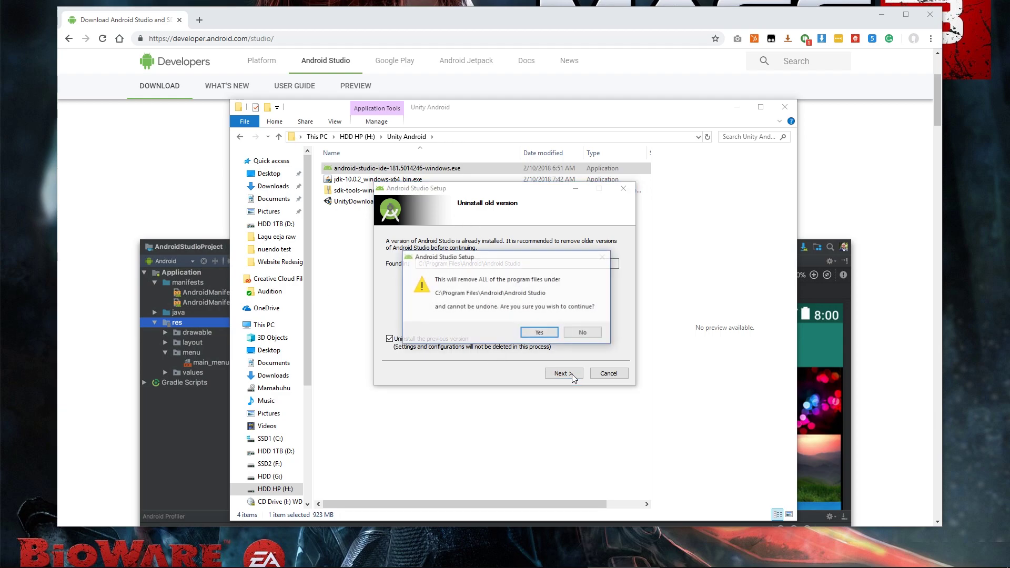
left_click(539, 334)
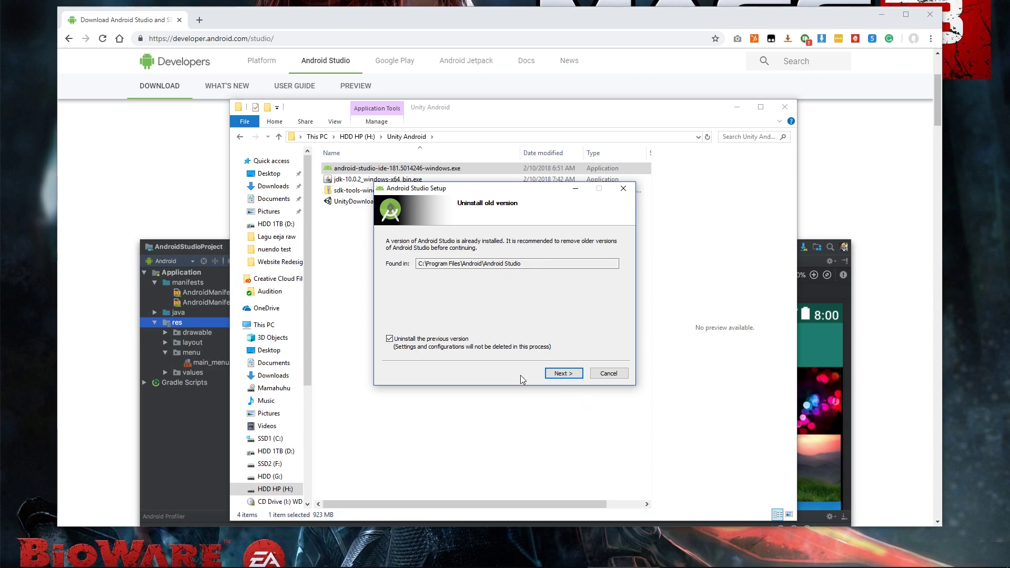
left_click(562, 372)
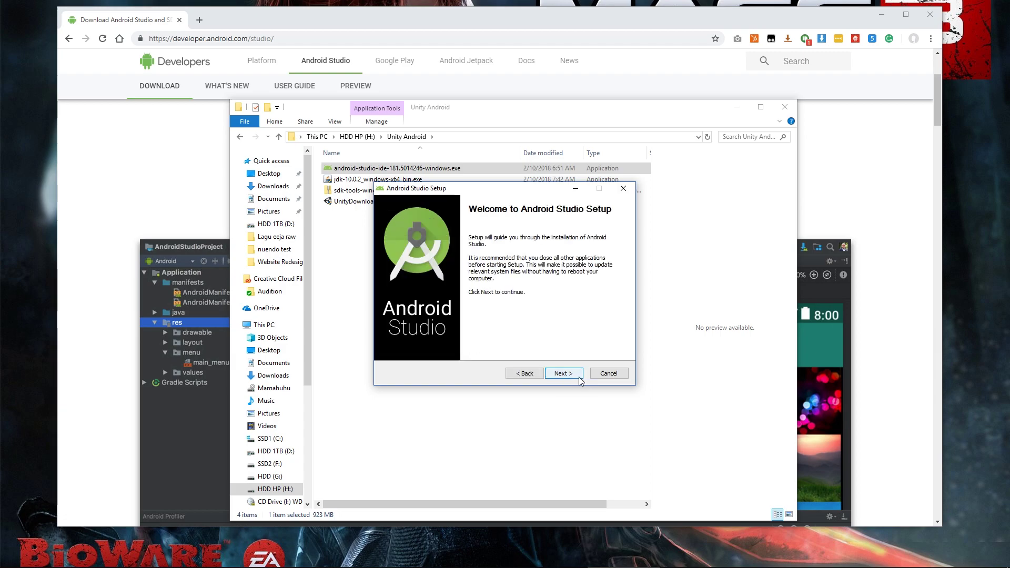
- Install Android Studio with the Android Virtual Device component in C:\Program Files\Android\Android Studio and start it on finishing
left_click(562, 374)
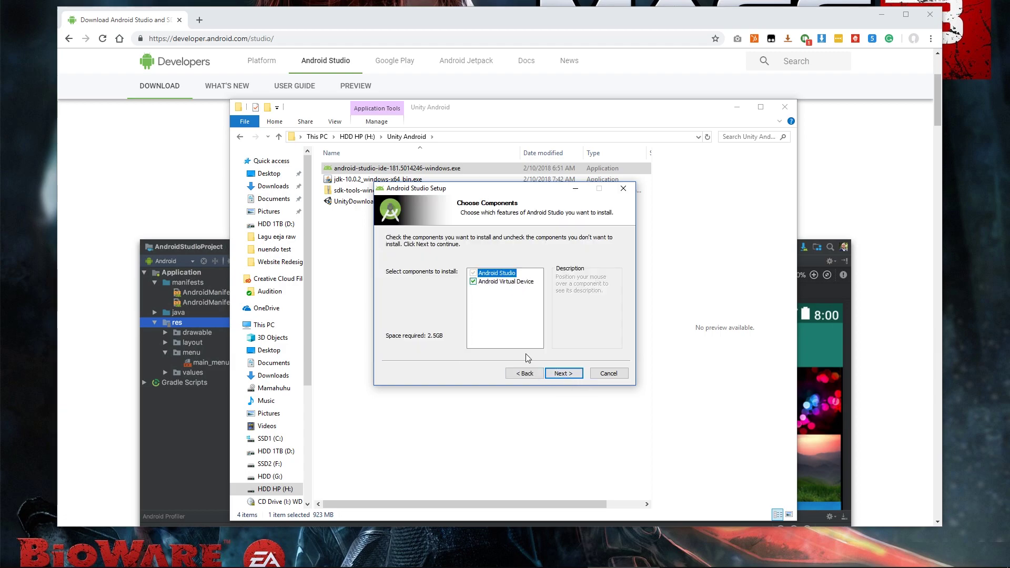
mouse_move(498, 287)
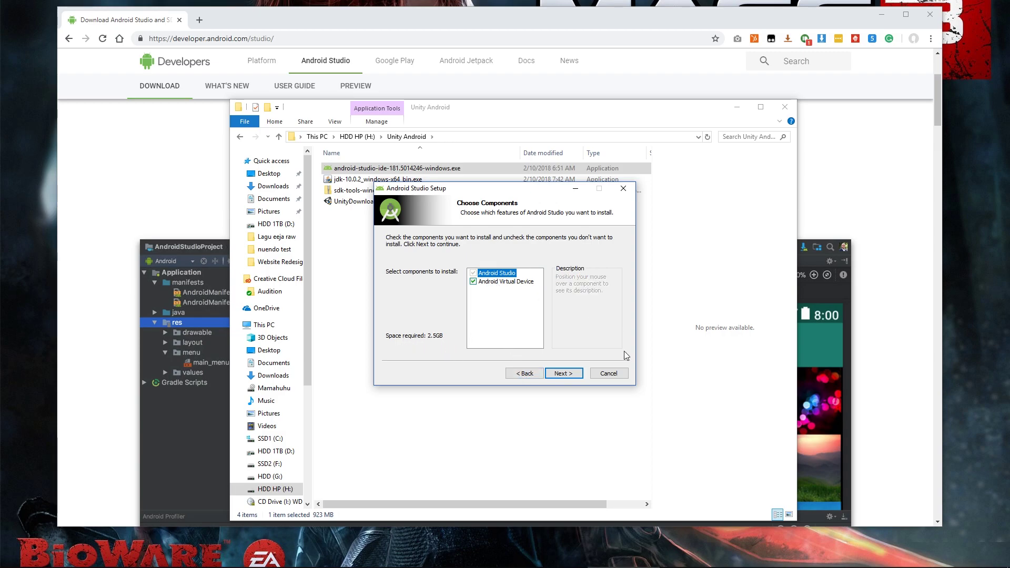
left_click(563, 373)
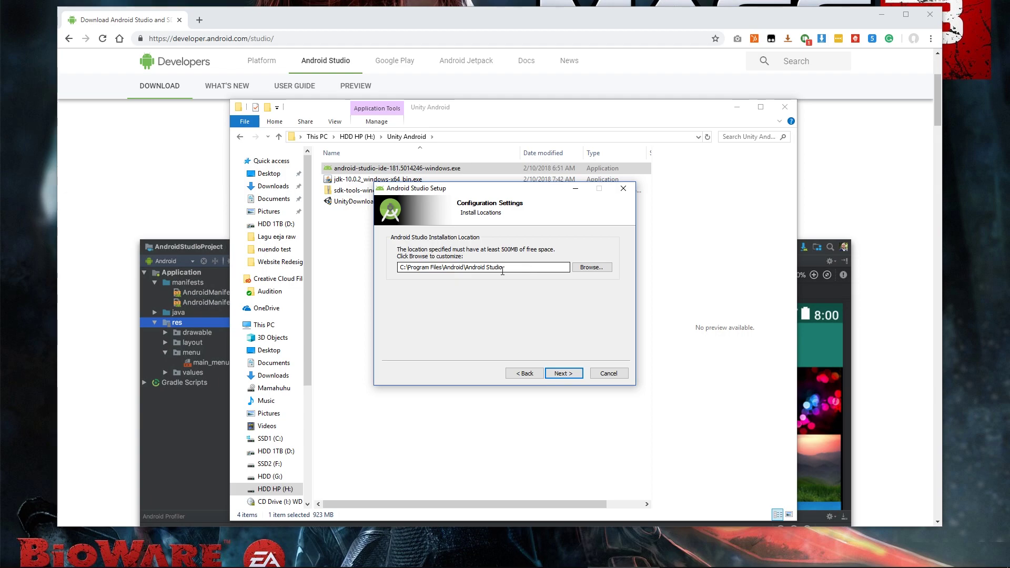
left_click(566, 375)
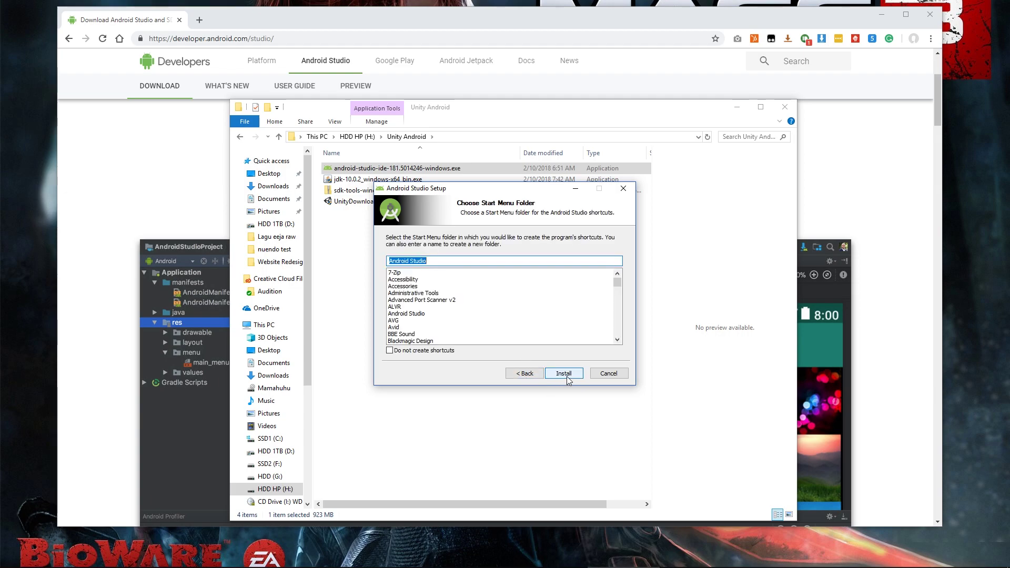
left_click(563, 374)
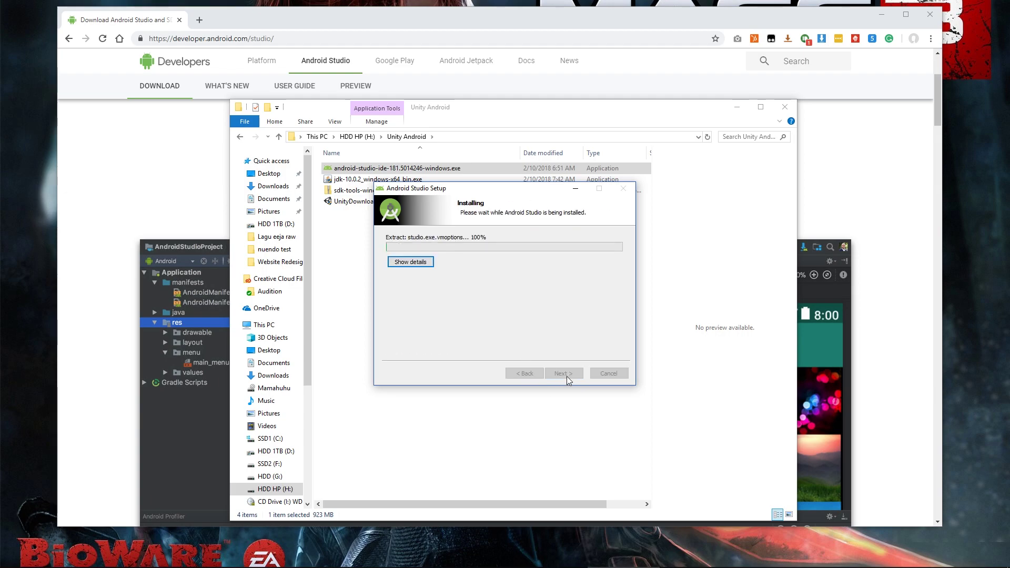
left_click(421, 262)
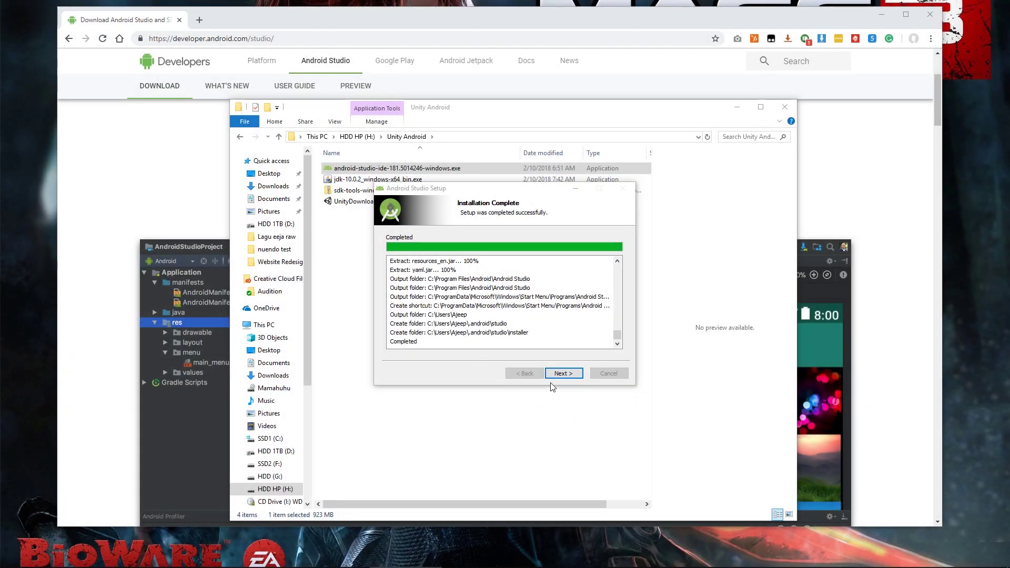
left_click(562, 374)
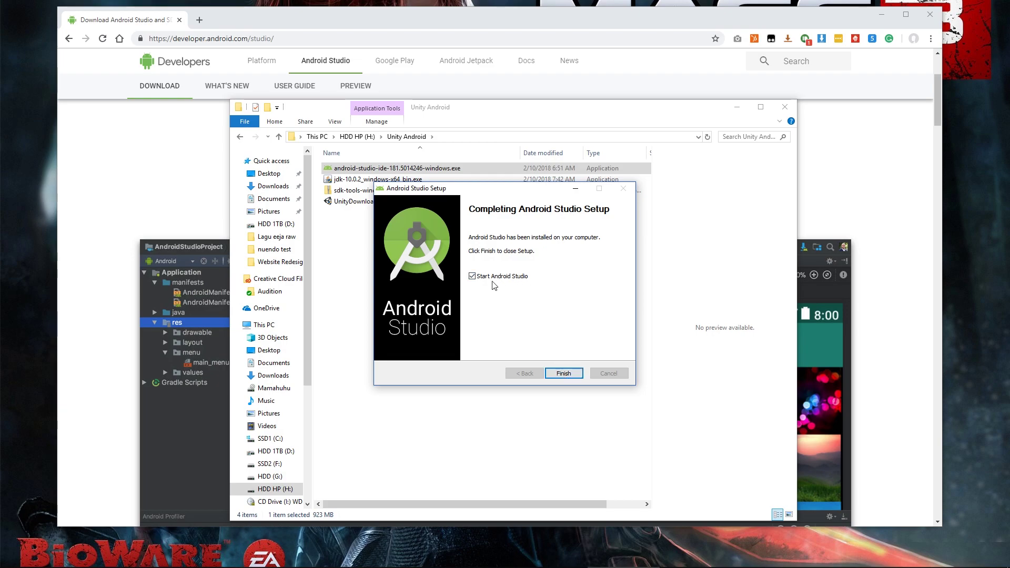
left_click(563, 374)
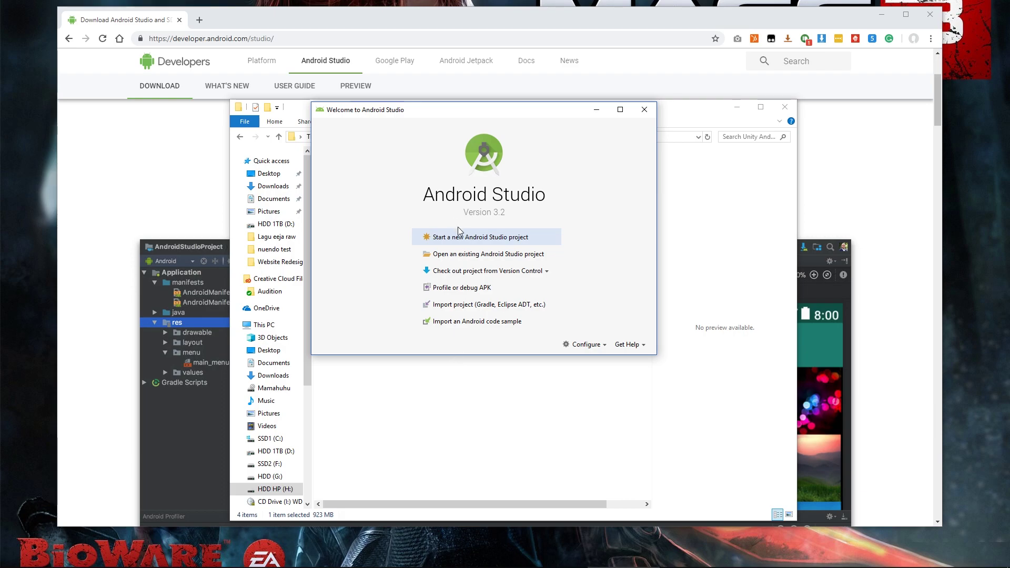
- Open Android Studio's SDK Manager and select every platform from Android 5.0 (Lollipop) through Android 8.1 (Oreo) for installation
left_click(588, 345)
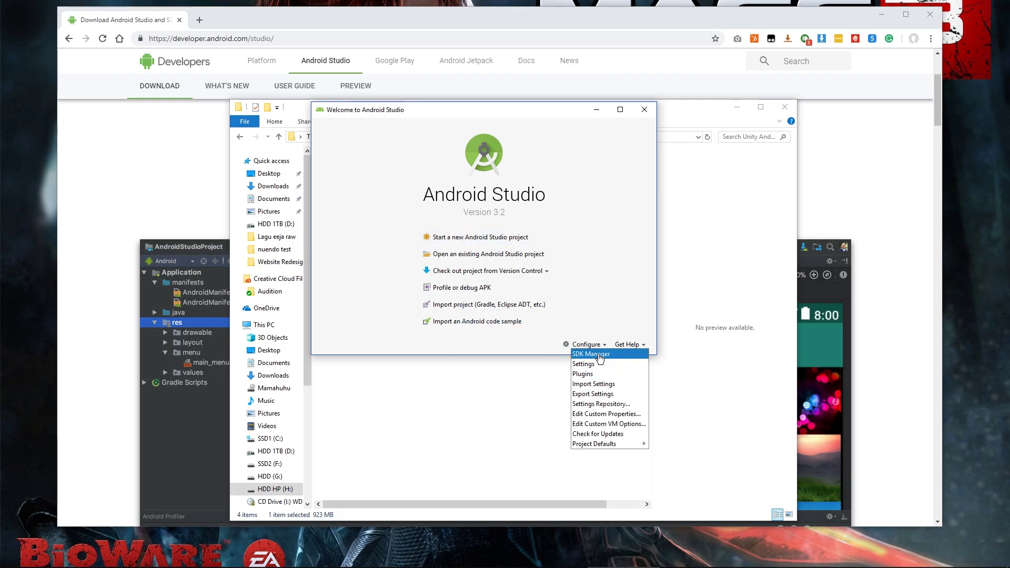
left_click(599, 356)
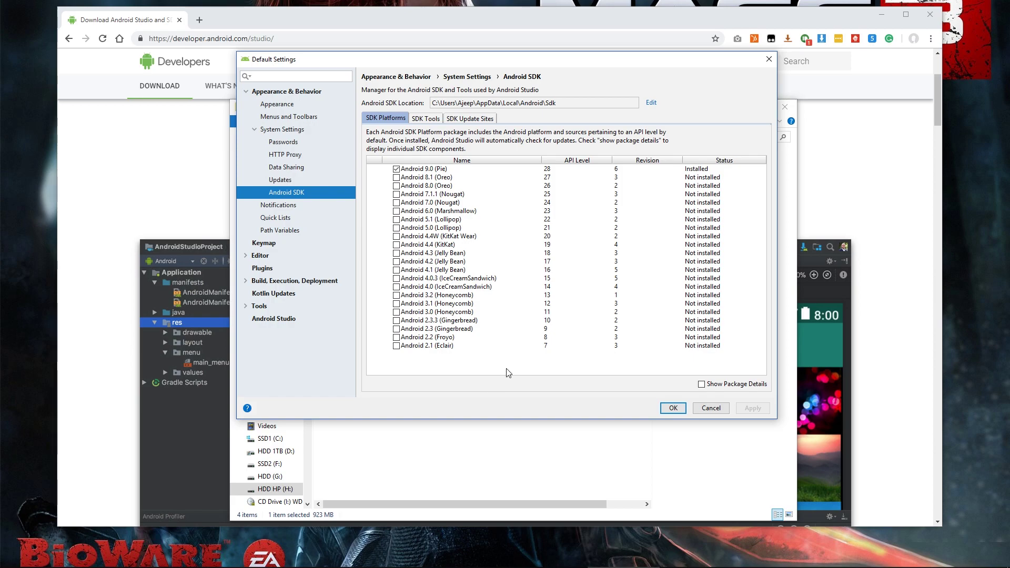
left_click(396, 186)
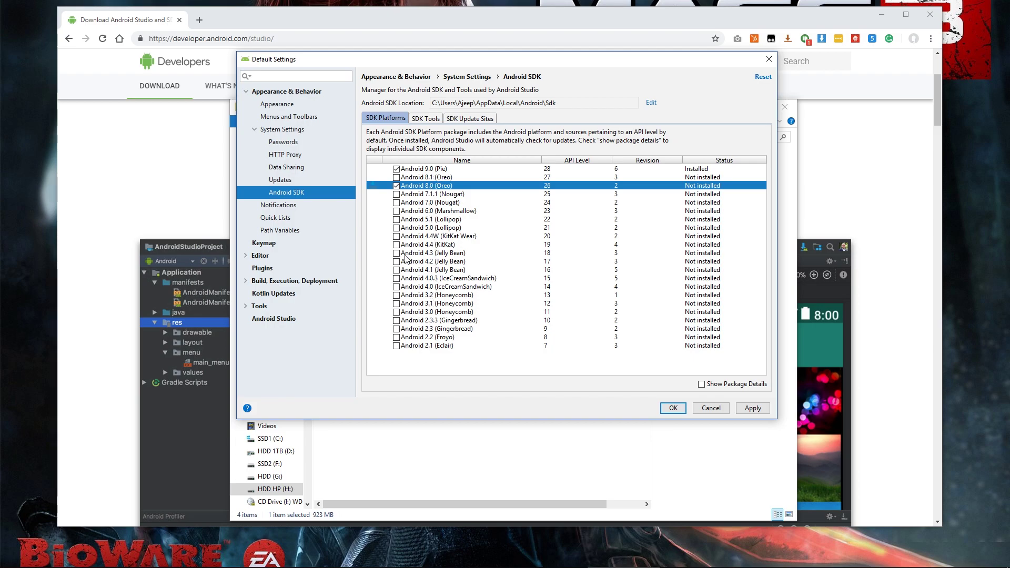
left_click(397, 228)
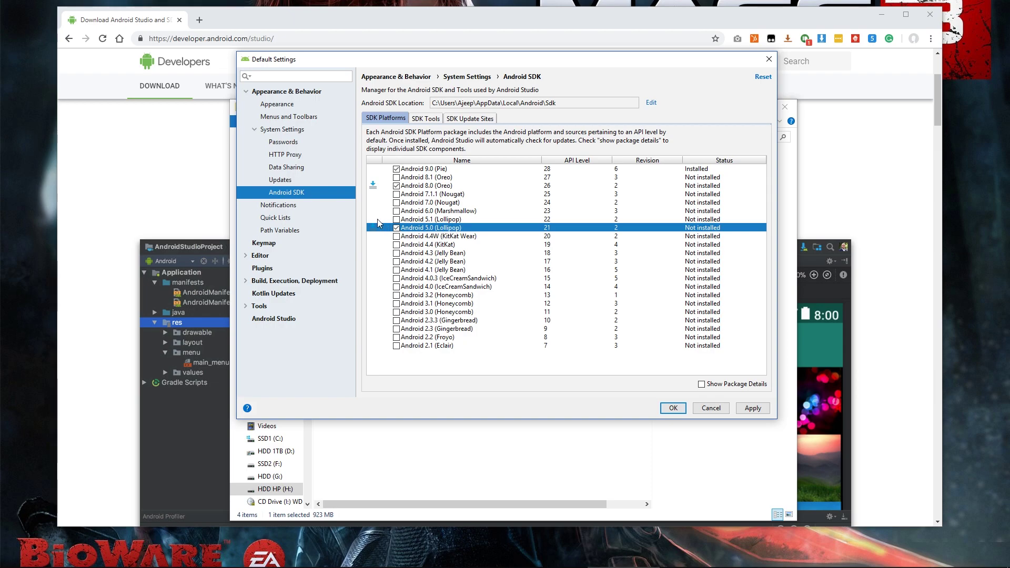
left_click(396, 220)
left_click(396, 211)
left_click(397, 203)
left_click(396, 194)
left_click(397, 177)
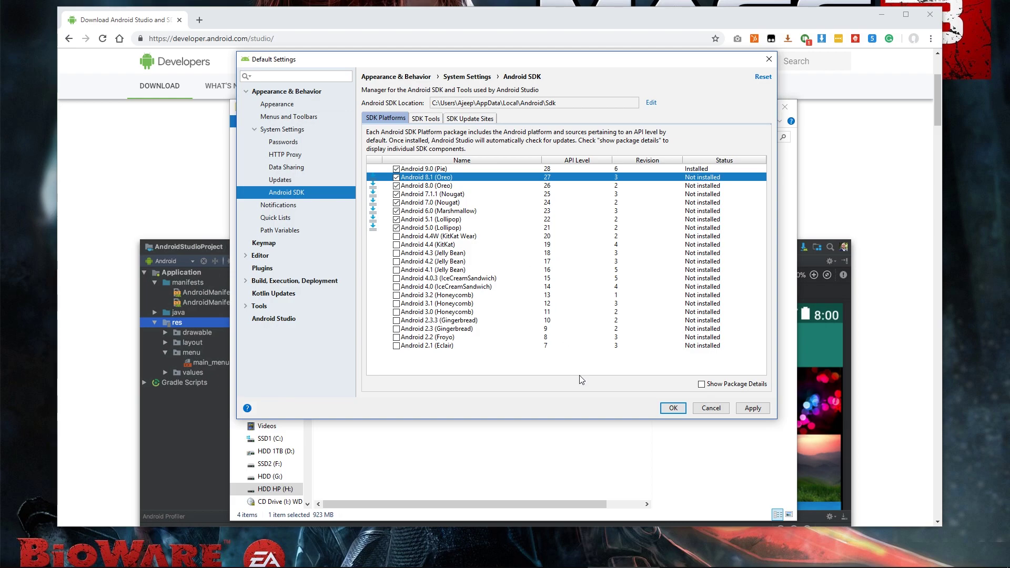
- Install the selected SDK platforms, accepting the android-sdk-license, and close the SDK settings once the installation is done
left_click(668, 410)
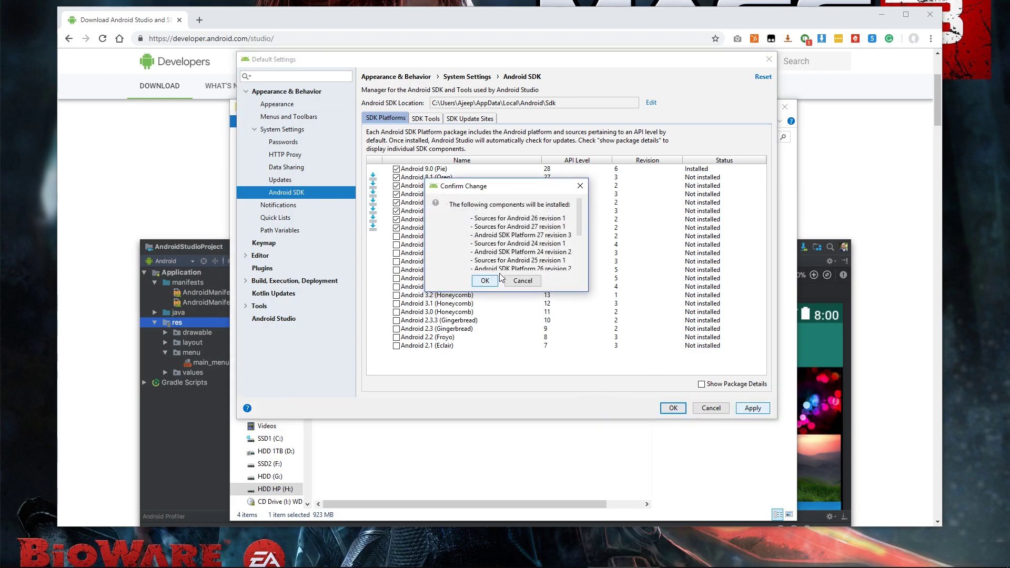
left_click(484, 280)
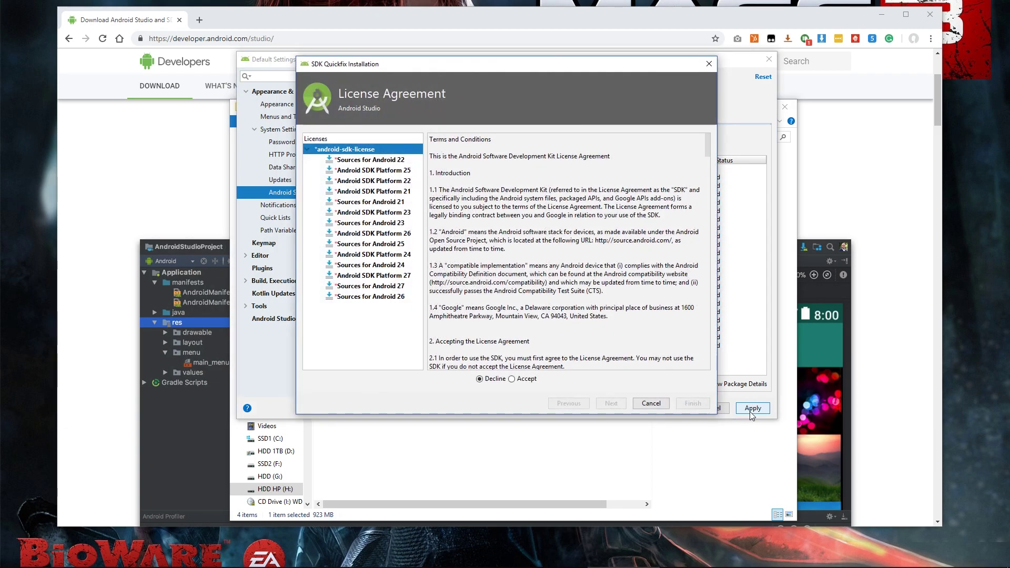
left_click(511, 378)
left_click(610, 402)
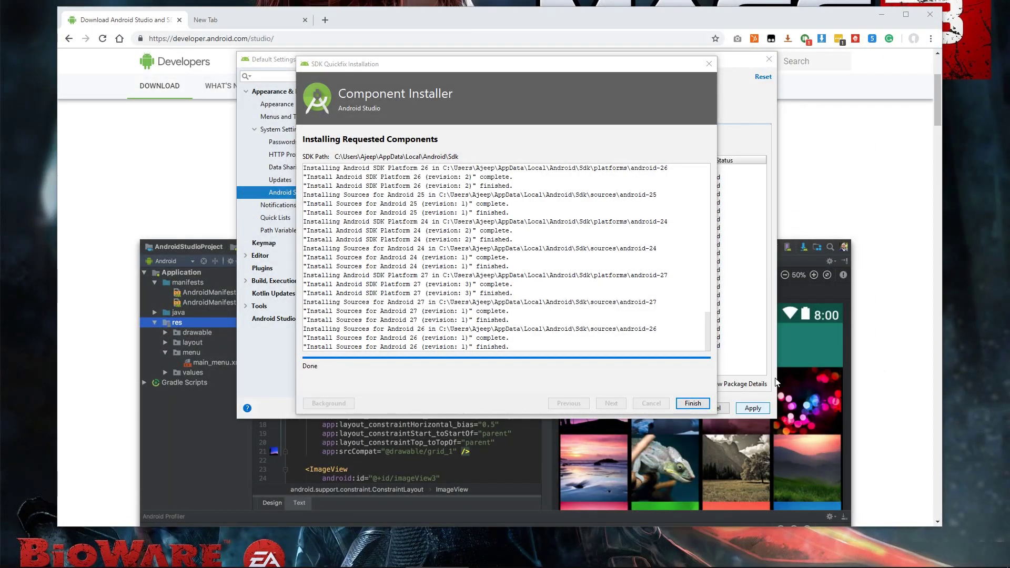
left_click(693, 403)
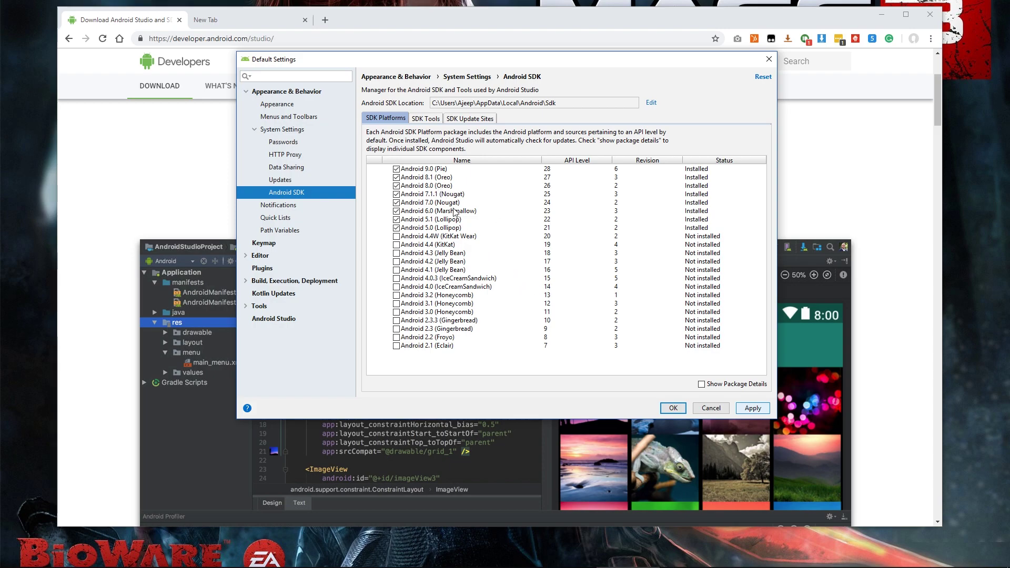
left_click(674, 410)
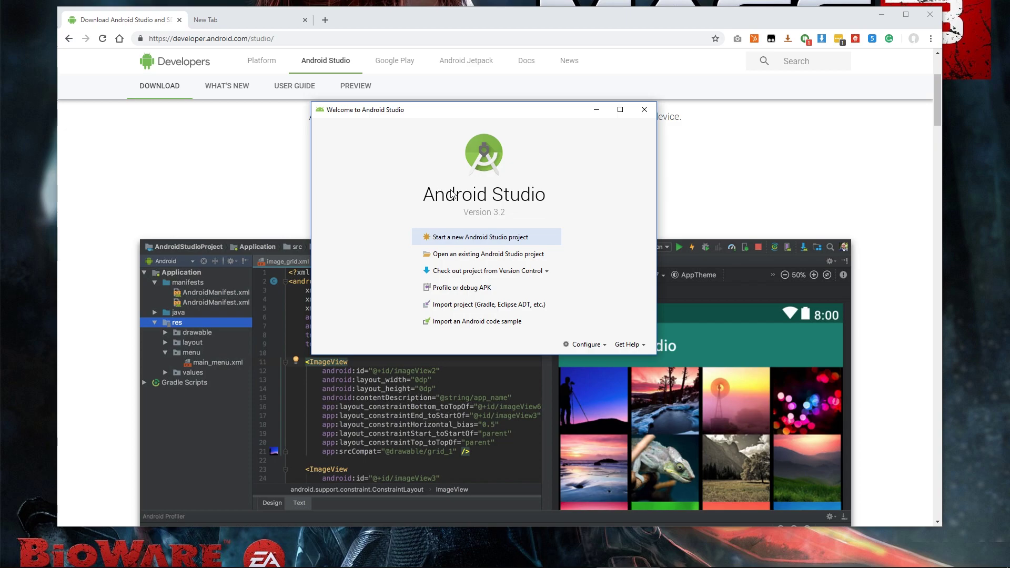
- Search Windows for unity 2018 and launch Unity 2018.2.6f1
left_click(12, 557)
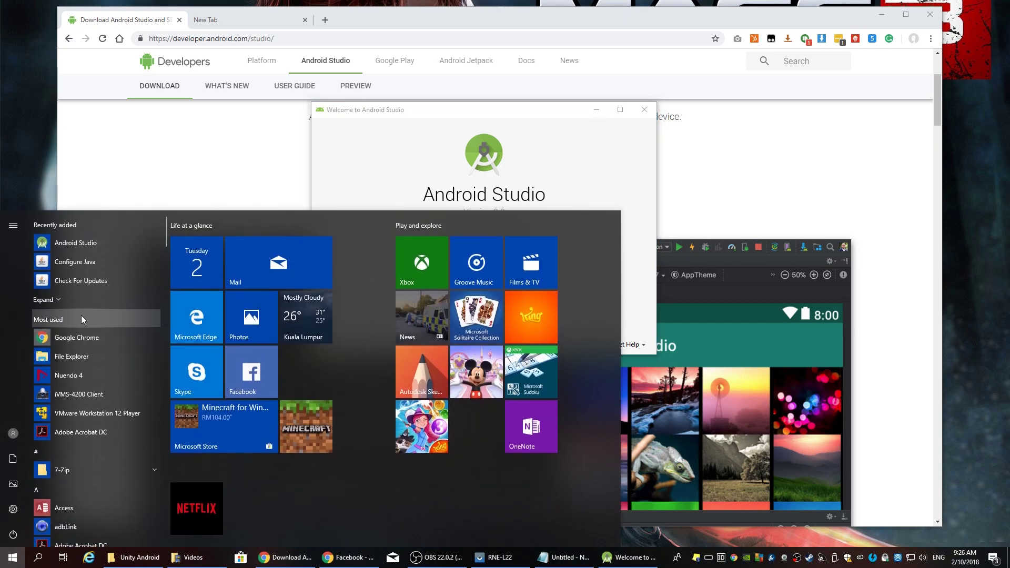
type("unity 2018")
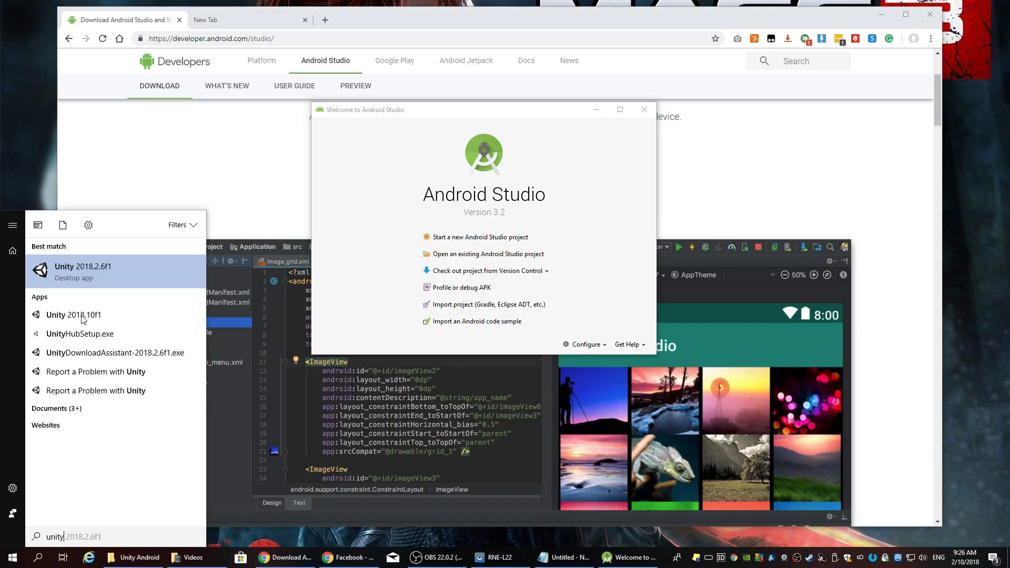
key("Return")
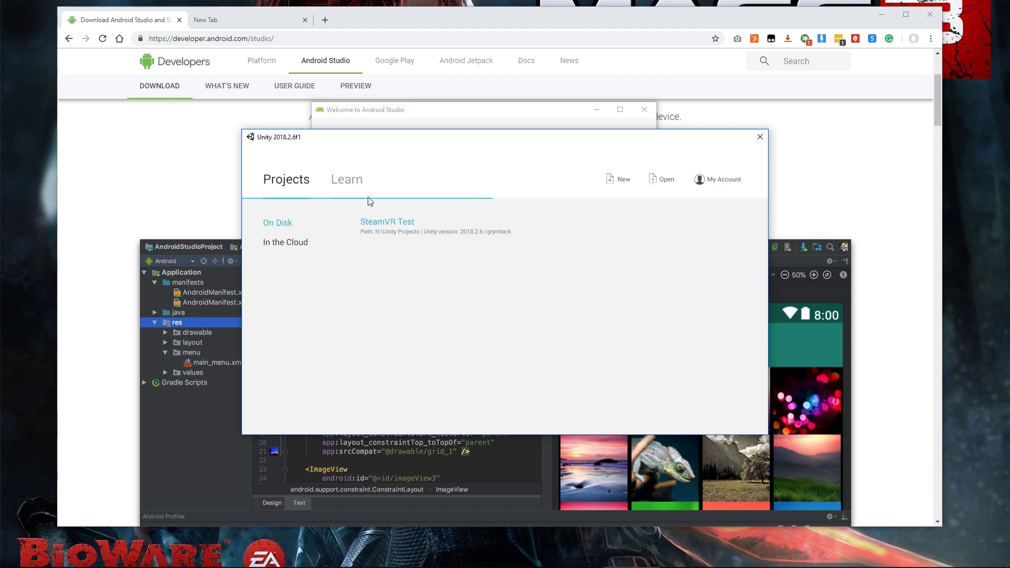
- Create a new 3D Unity project named AR Export Test in H:\Unity Projects
left_click(618, 180)
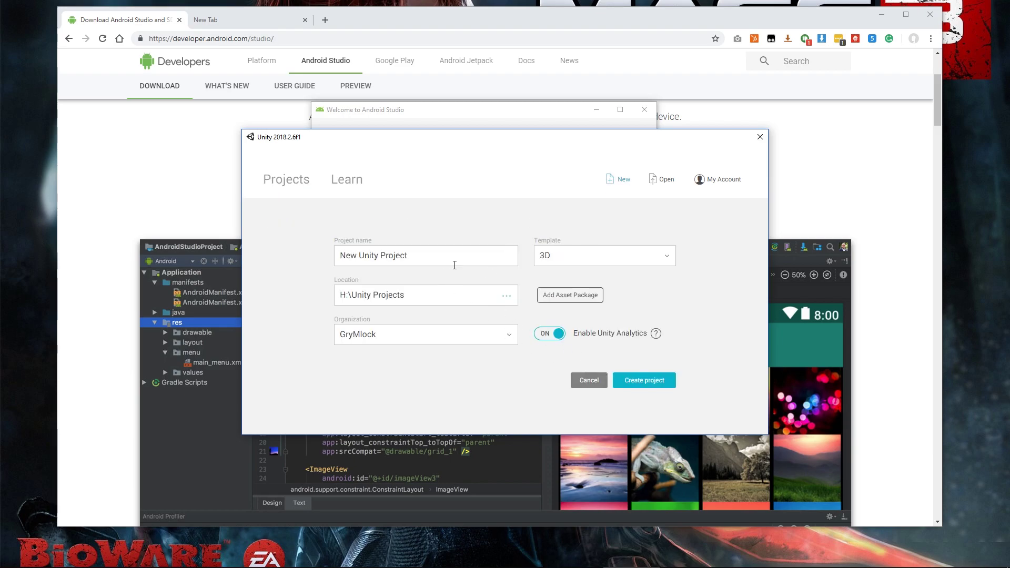
triple_click(454, 256)
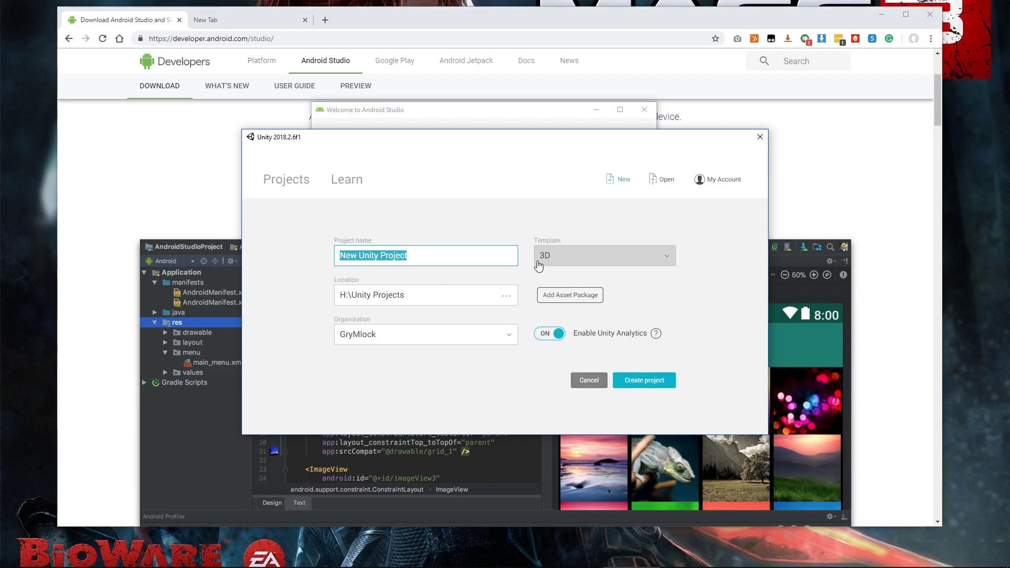
type("AR")
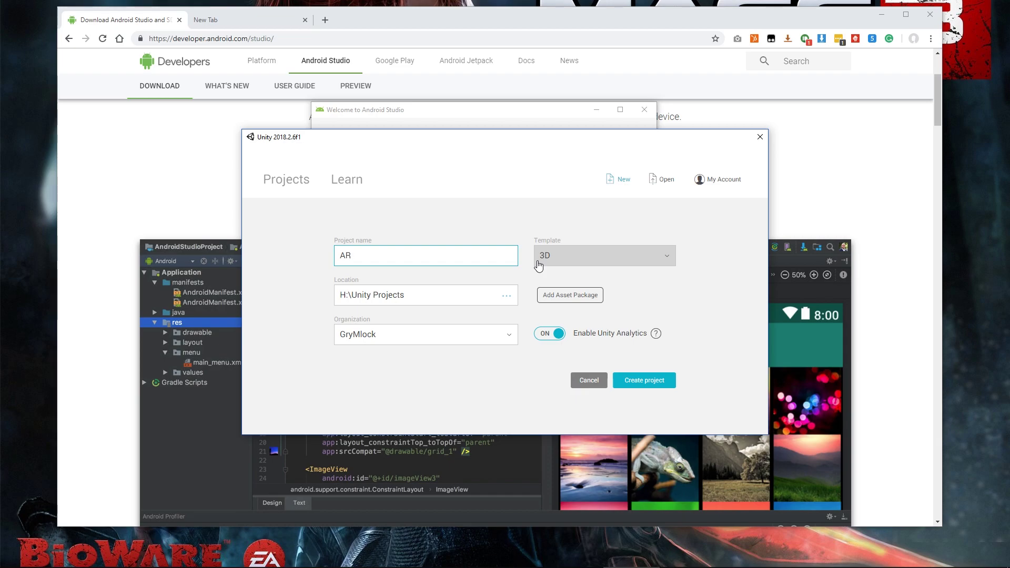
type("Expot")
key("BackSpace")
type("rt Test")
left_click(651, 387)
left_click(654, 385)
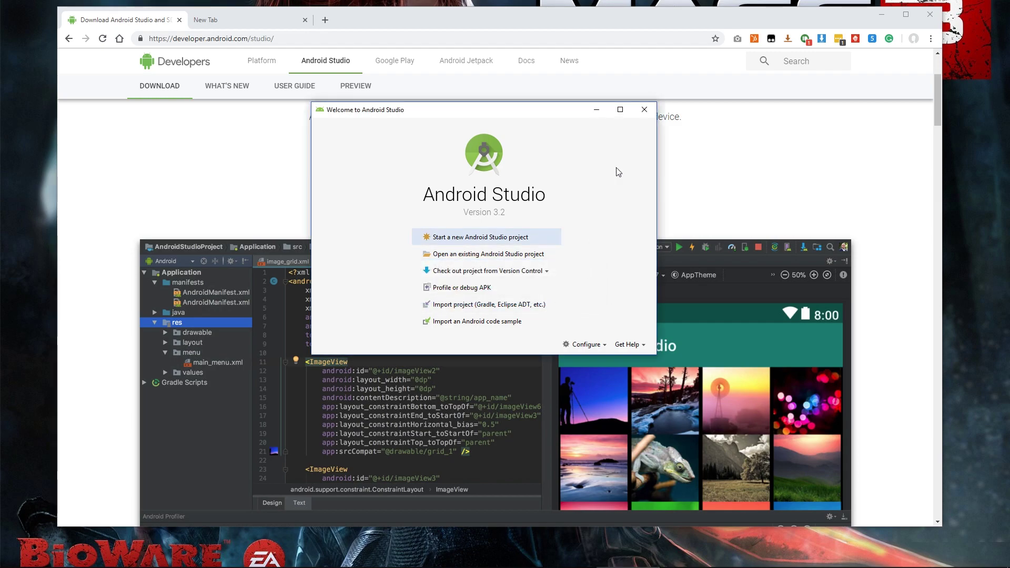
- Close the Android Studio welcome window and skip the new version offered by the Unity Editor update check
left_click(644, 109)
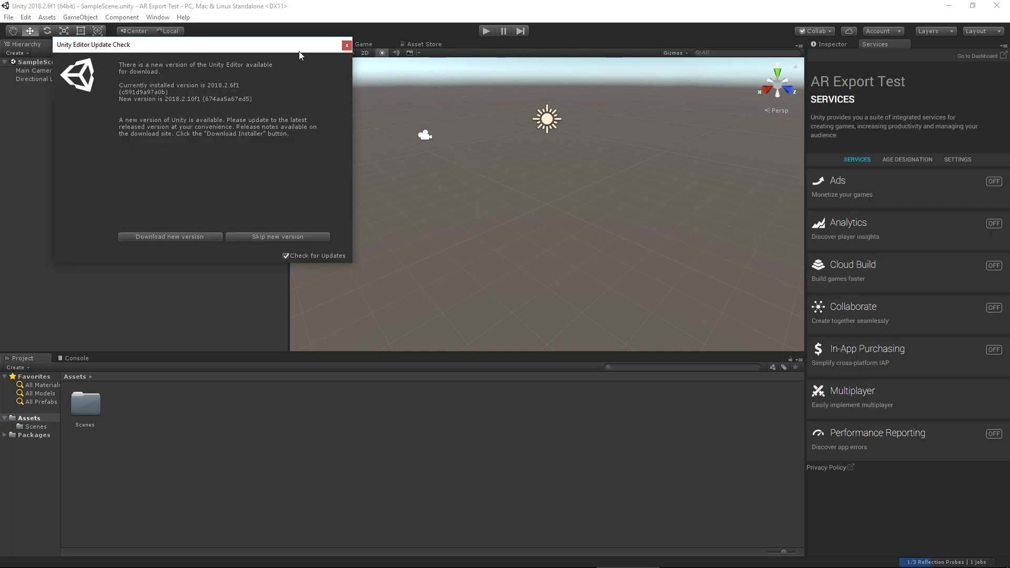
left_click_drag(290, 49, 533, 168)
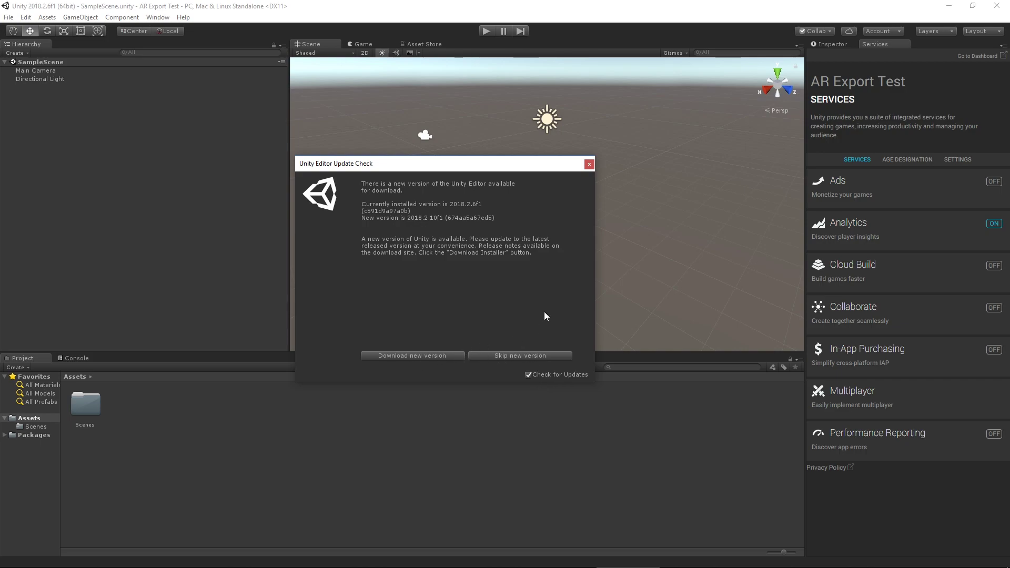
left_click(517, 356)
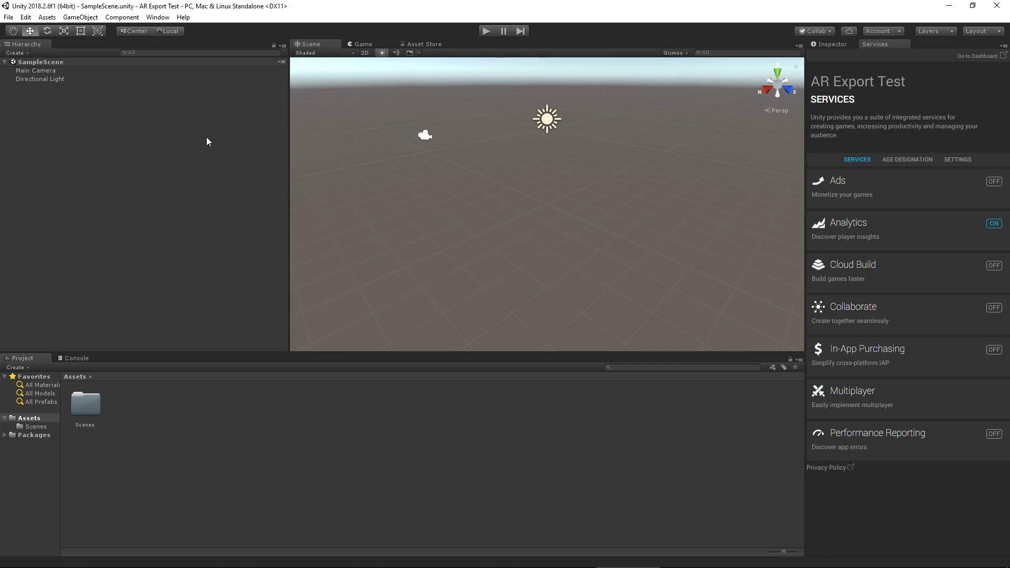
- Open the Build Settings, switch the project's platform to Android and move the dialog clear of the scene
left_click(8, 17)
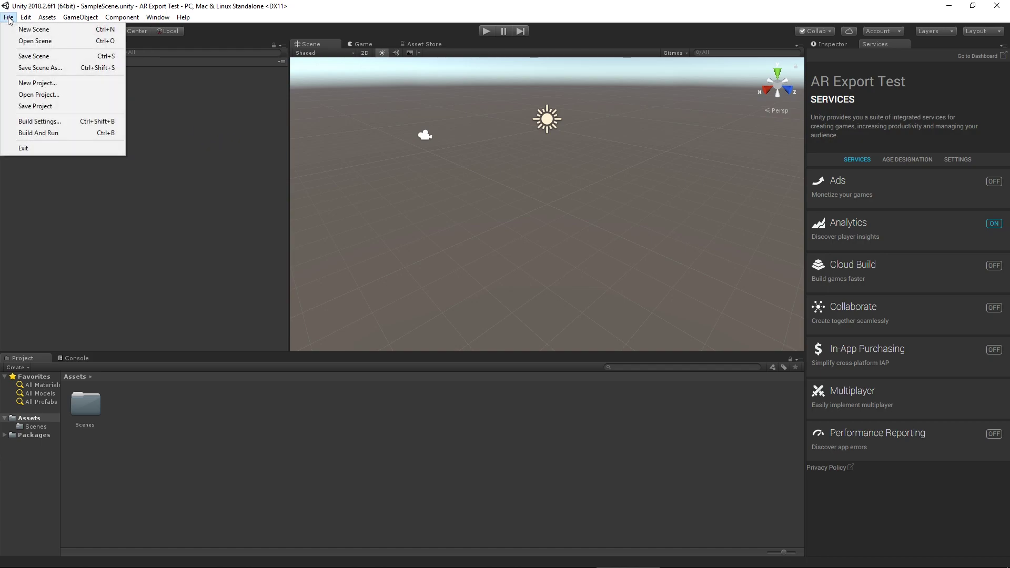
left_click(39, 121)
left_click_drag(238, 28, 504, 105)
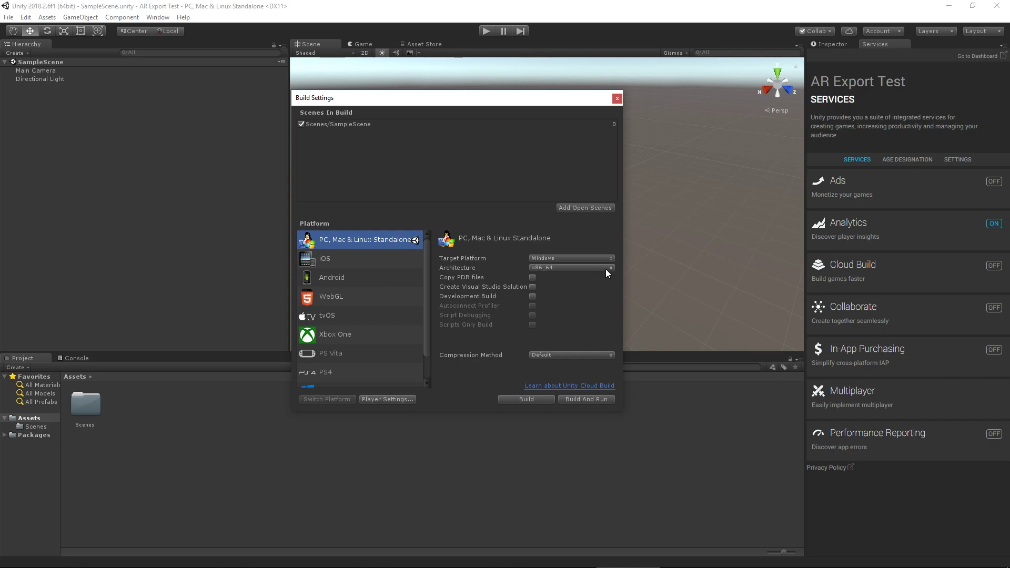
left_click(371, 278)
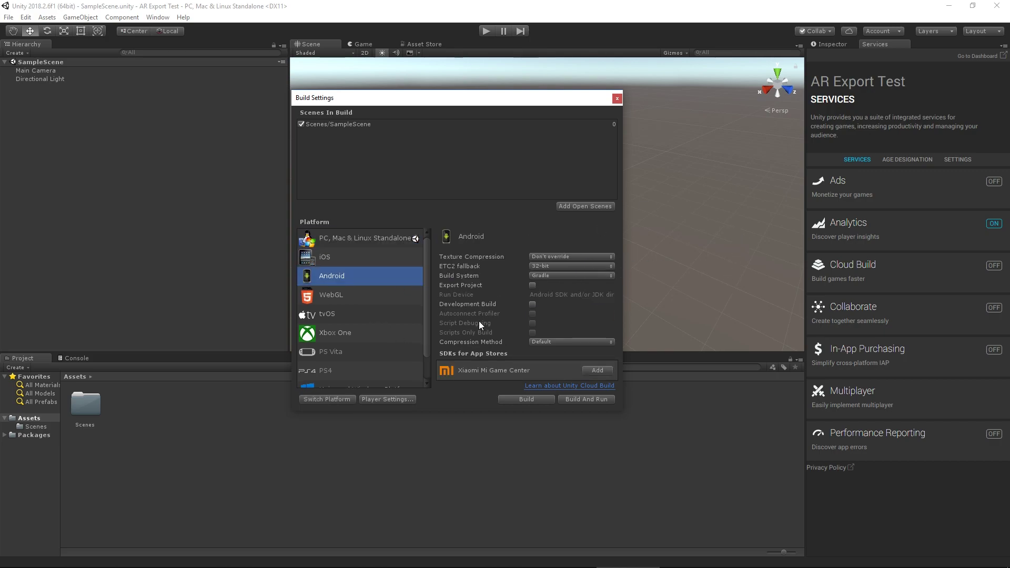
left_click(346, 400)
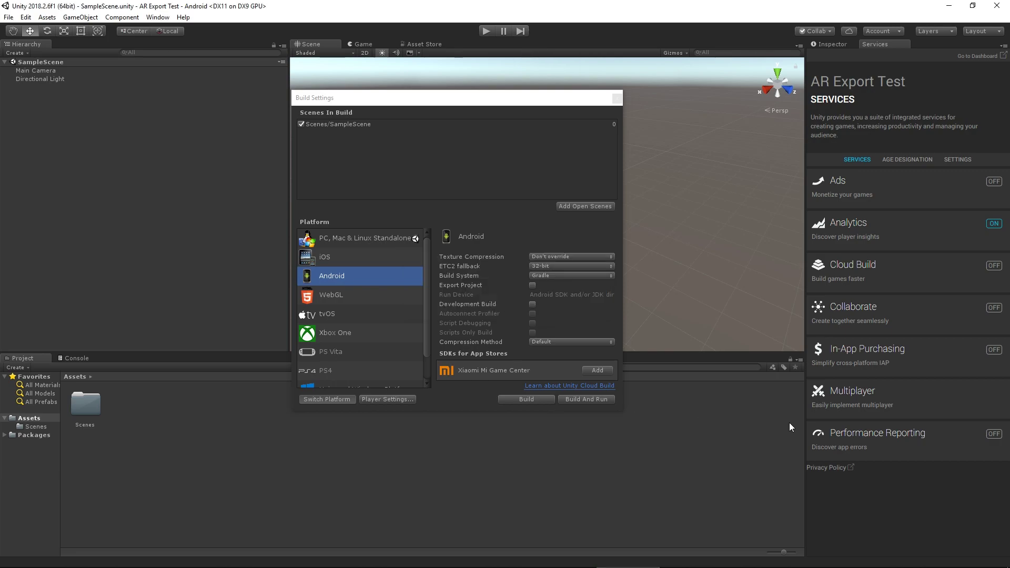
left_click_drag(530, 101, 500, 98)
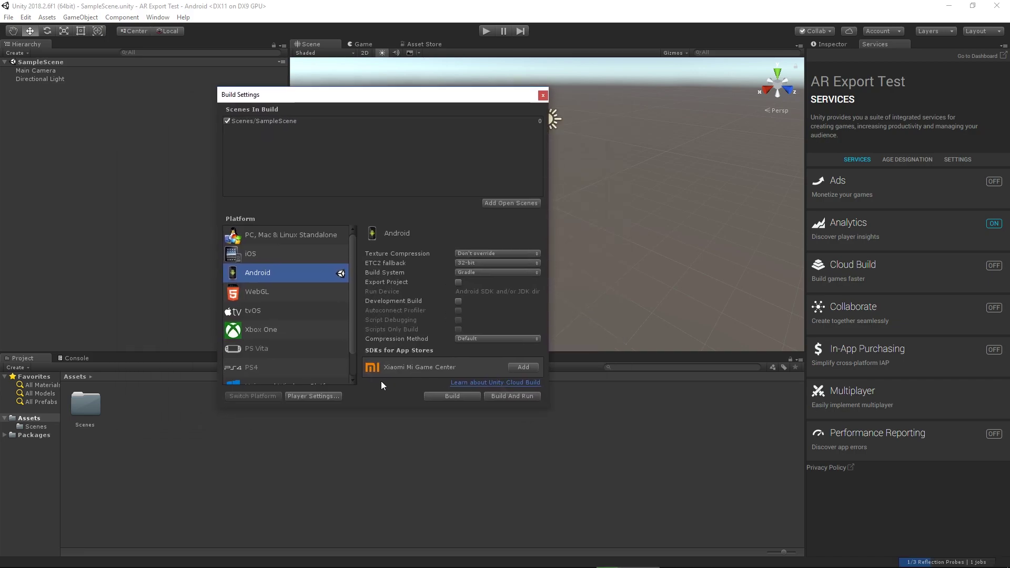
- Open the Player Settings, enable Vuforia Augmented Reality support for Android in the XR Settings and accept the Vuforia 7.2 software license
left_click(332, 395)
left_click(828, 285)
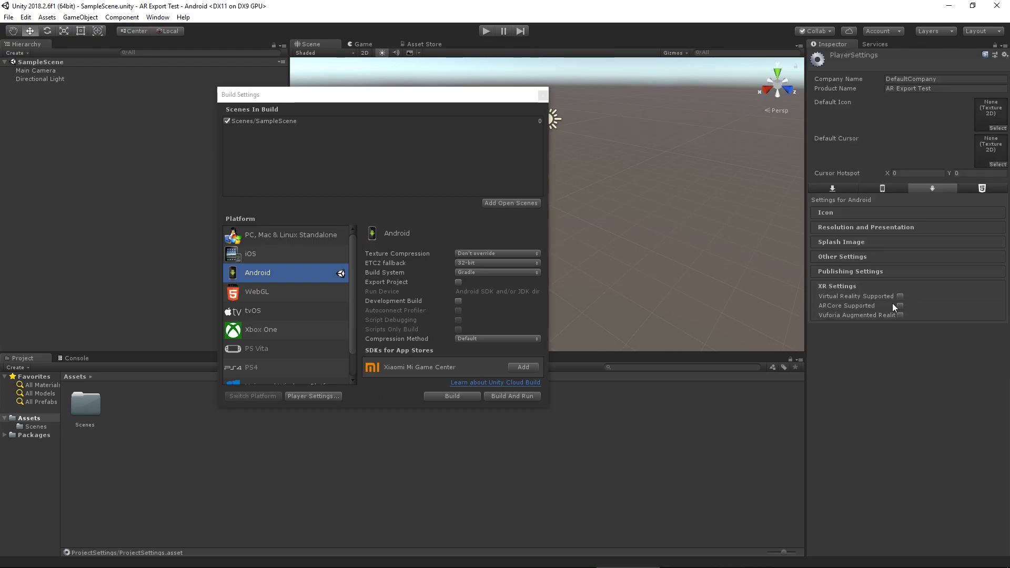
left_click(900, 315)
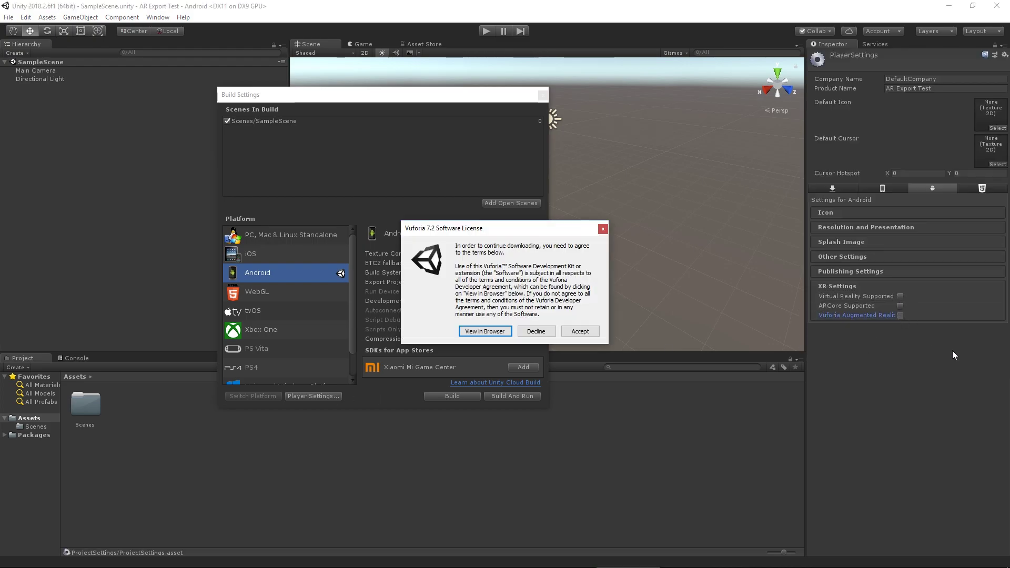
left_click(593, 332)
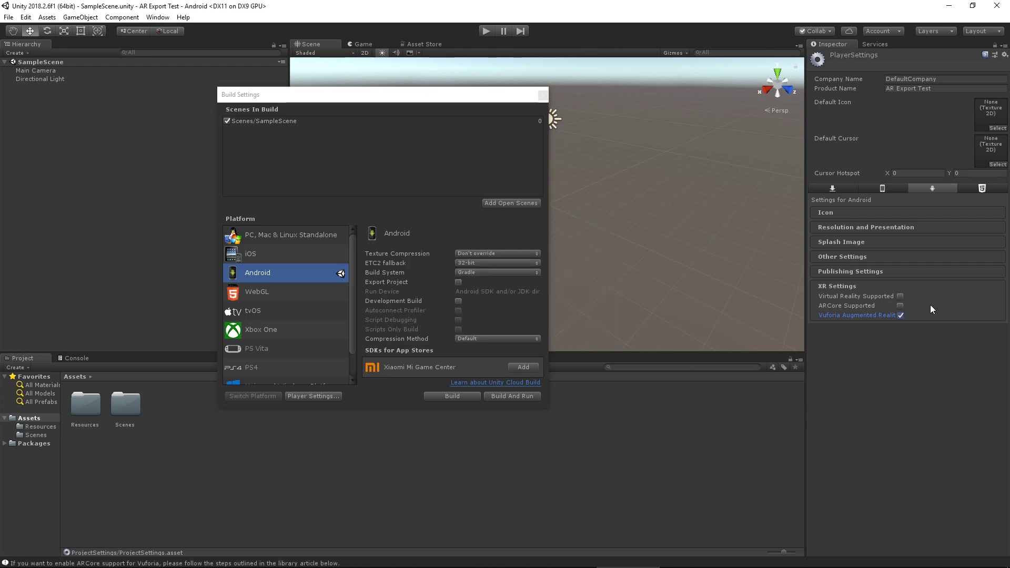
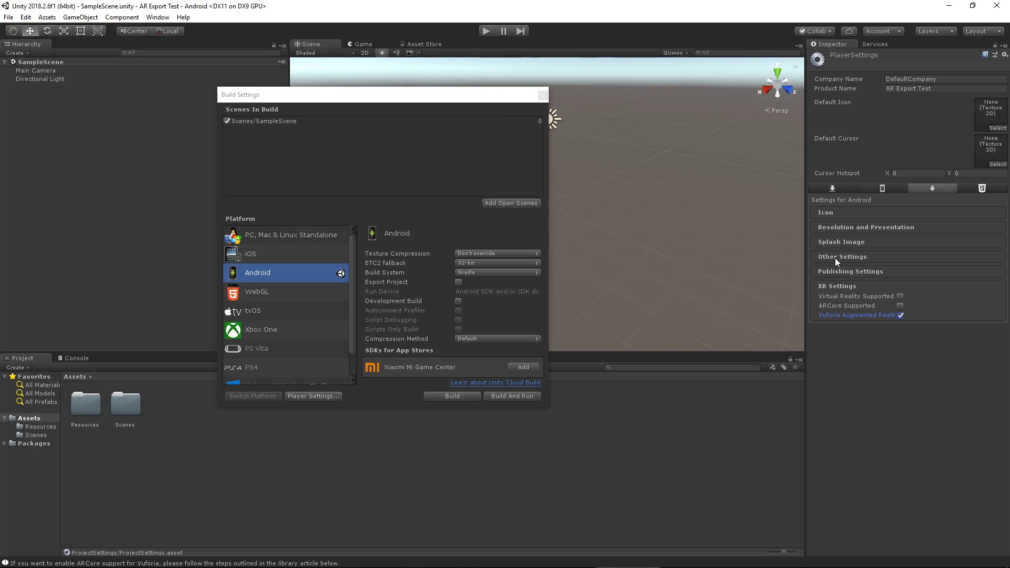
- In the Android Other Settings, set the package name to com, the developer's name and artest, separated by dots
left_click(837, 257)
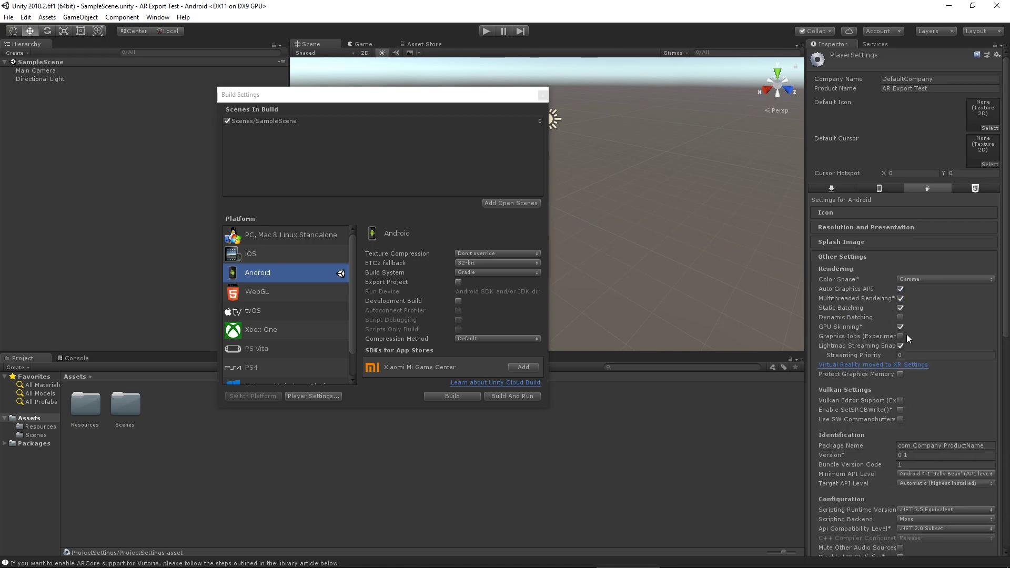
scroll(960, 345, "down", 3)
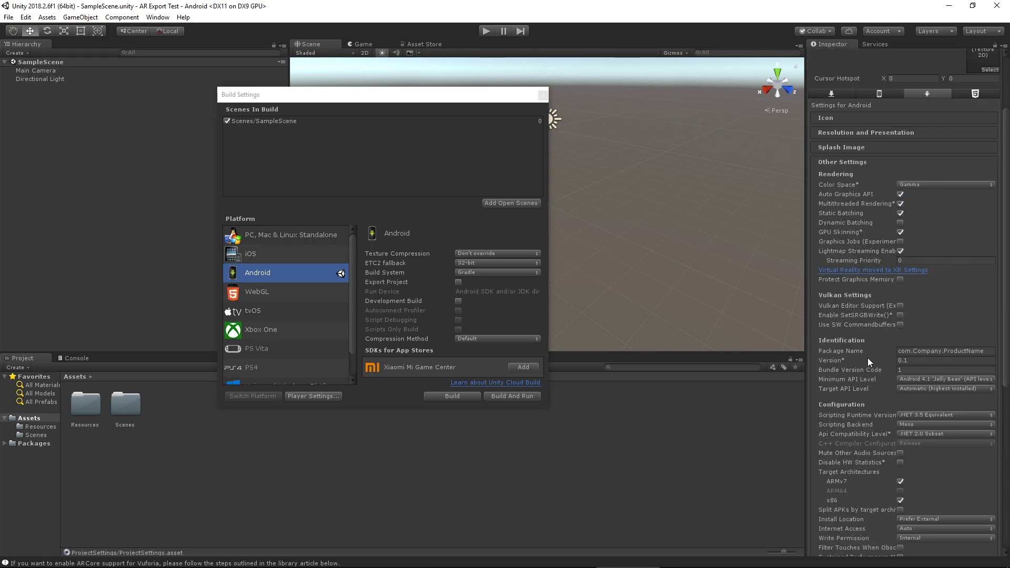
left_click(988, 352)
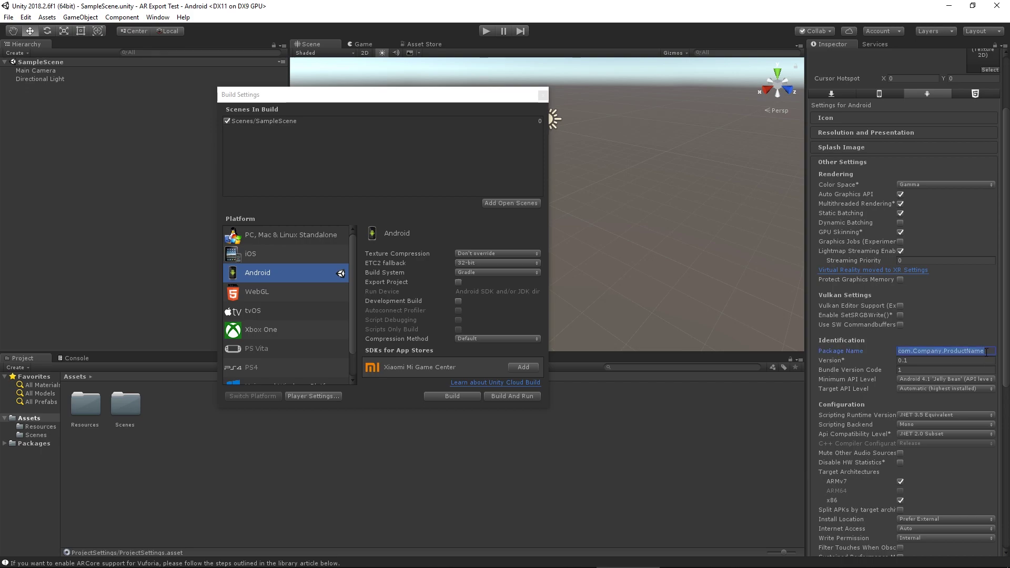
left_click(988, 353)
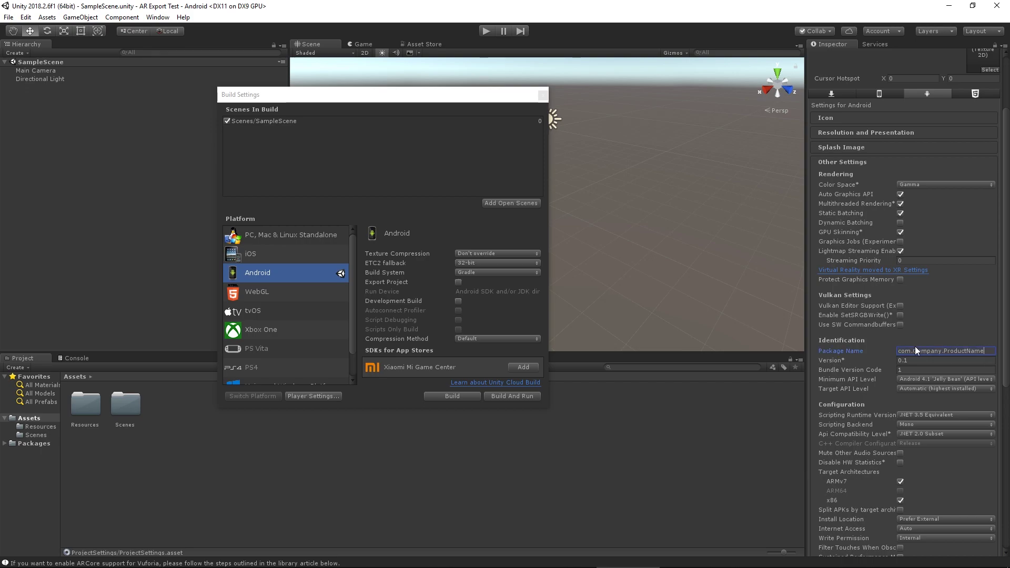
left_click_drag(914, 352, 1008, 356)
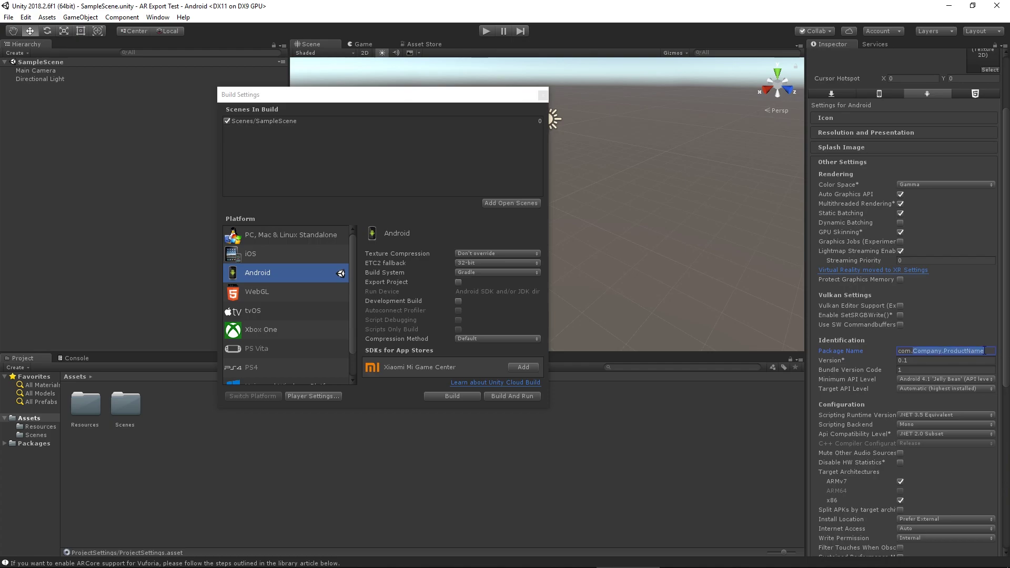
type("razif.a")
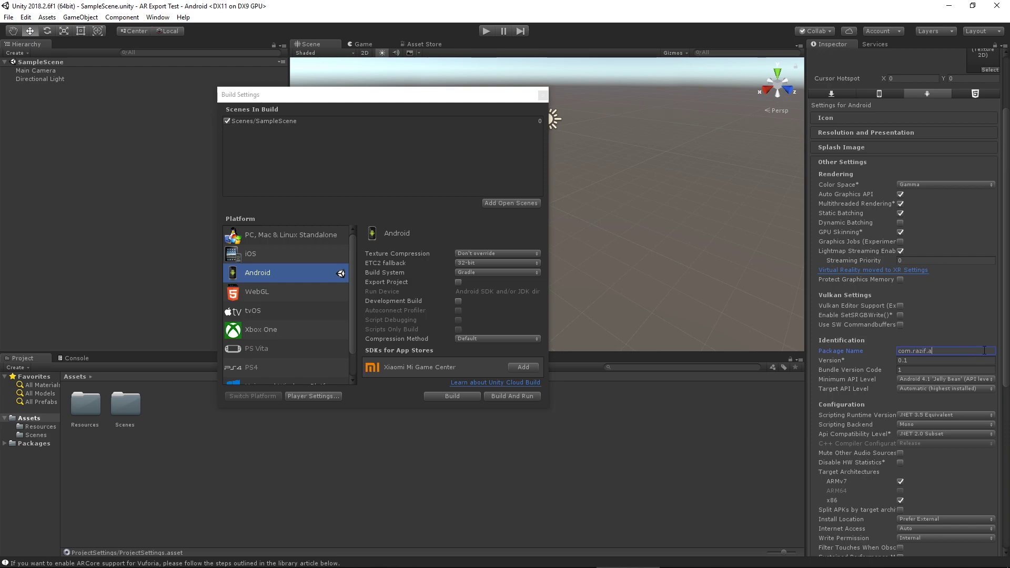
type("rtest")
- Set the Minimum API Level to Android 6.0 'Marshmallow' (API level 23)
left_click(953, 380)
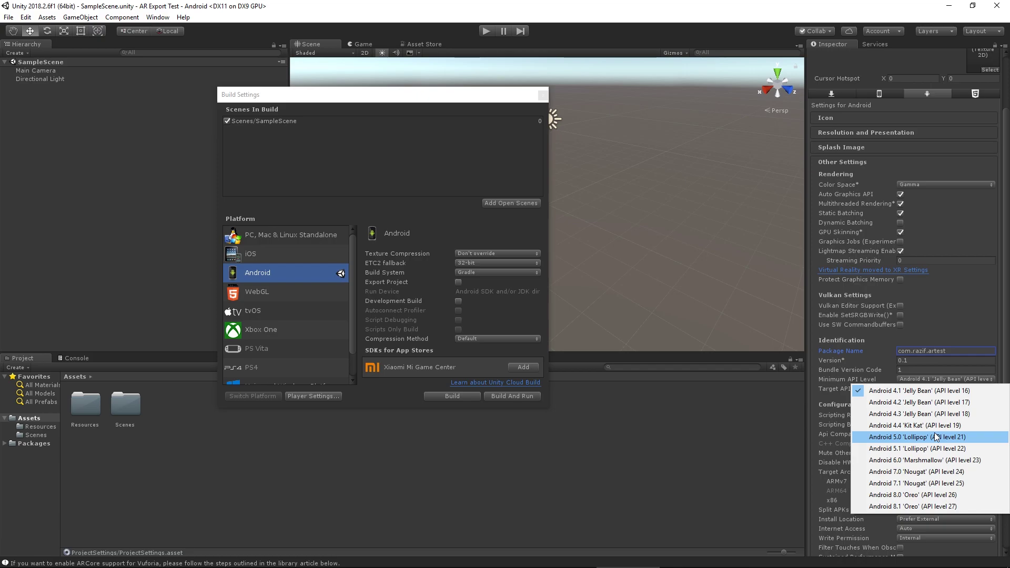
left_click(931, 460)
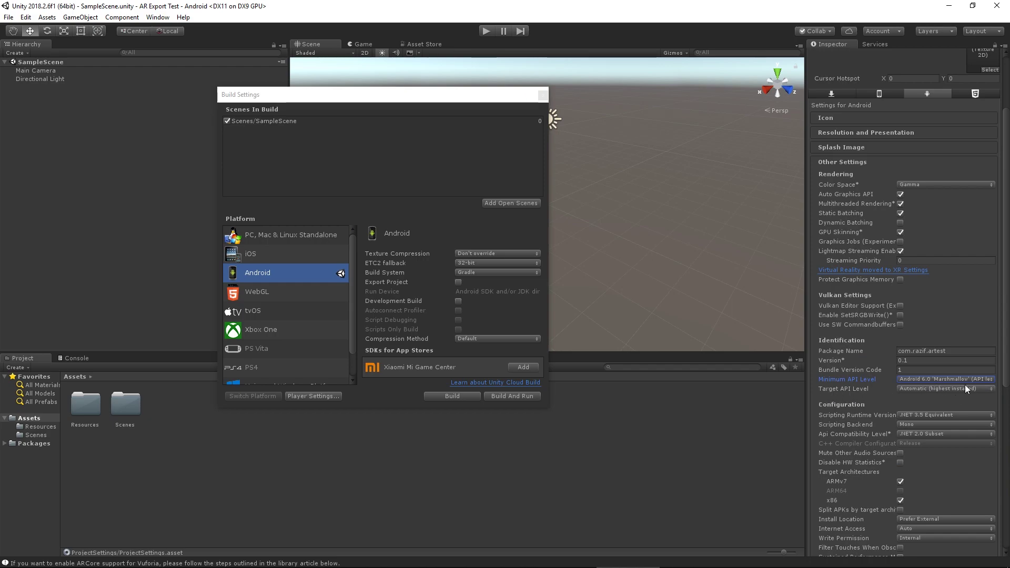
left_click(945, 380)
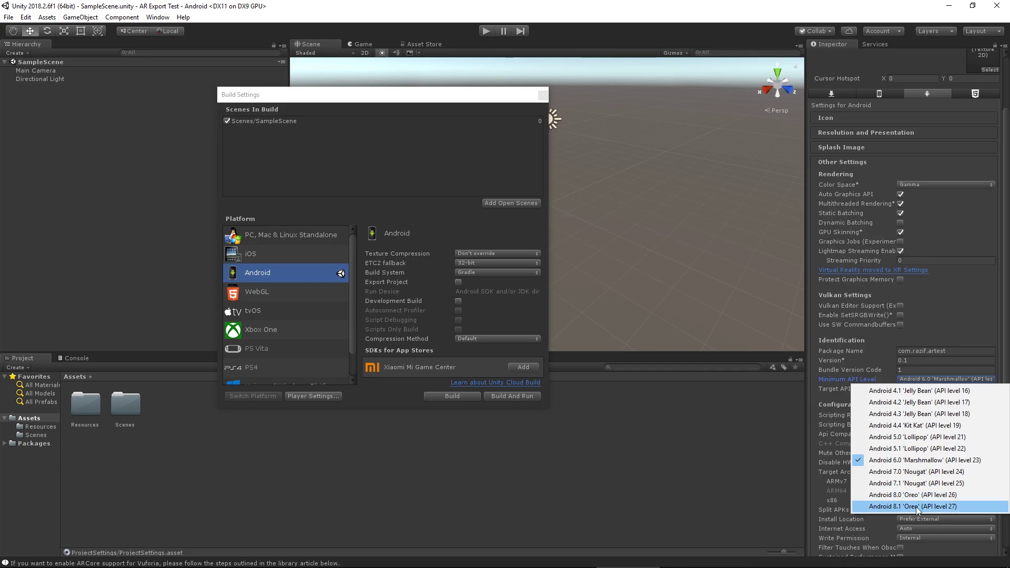
left_click(955, 298)
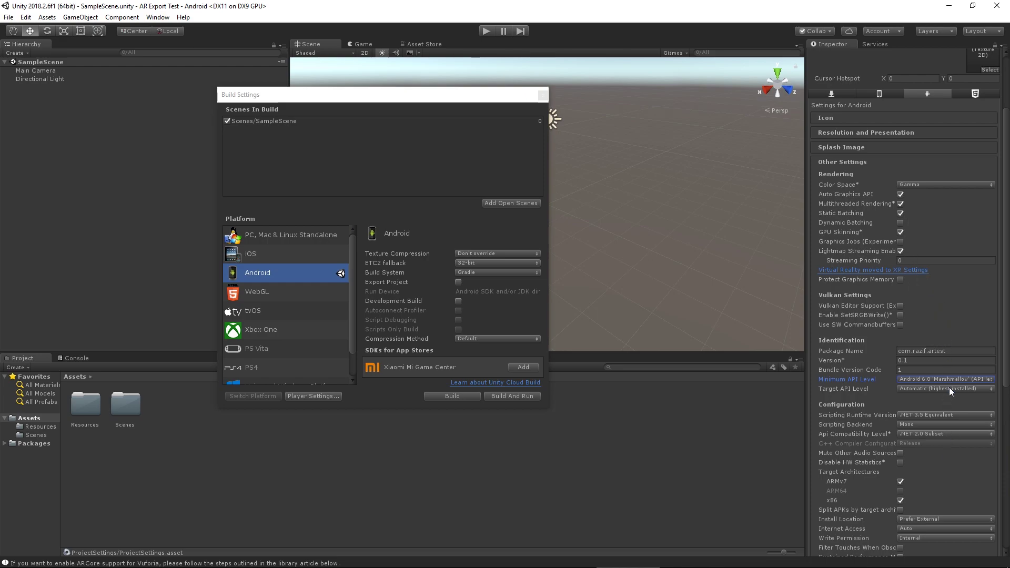
- Set the Install Location to Automatic, disable Android TV Compatibility and return to the XR Settings
scroll(951, 429, "down", 3)
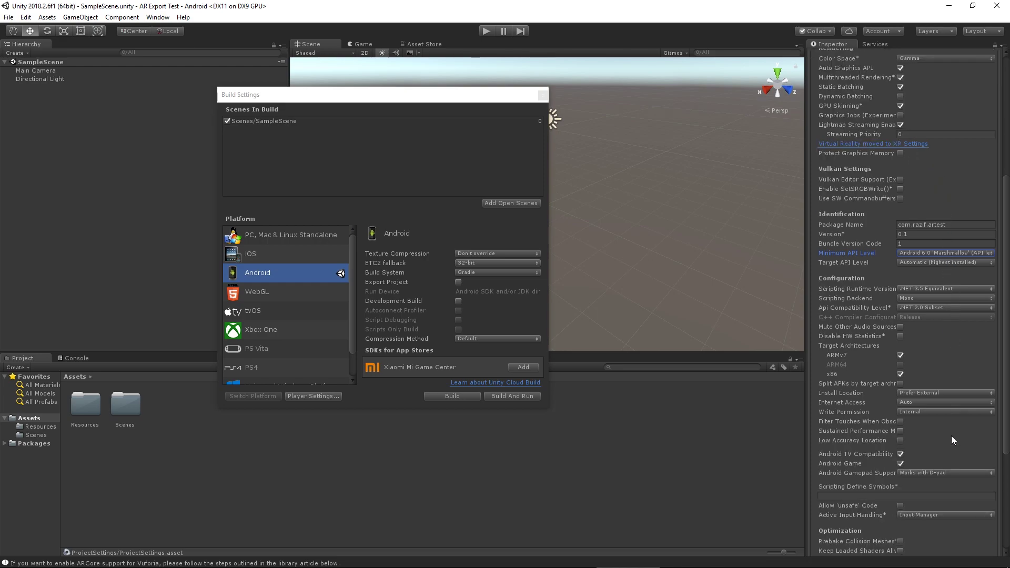
scroll(951, 435, "down", 1)
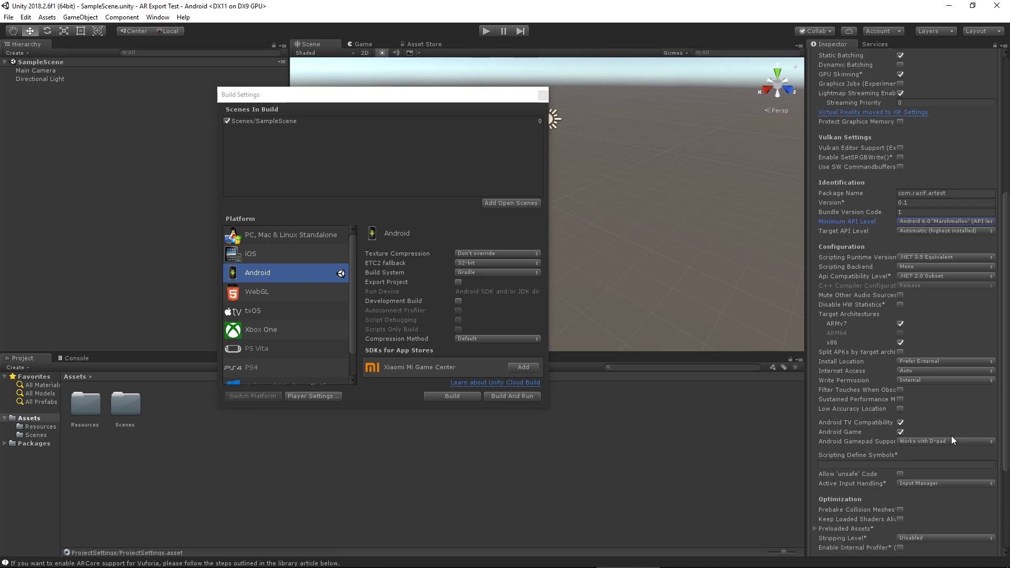
left_click(920, 361)
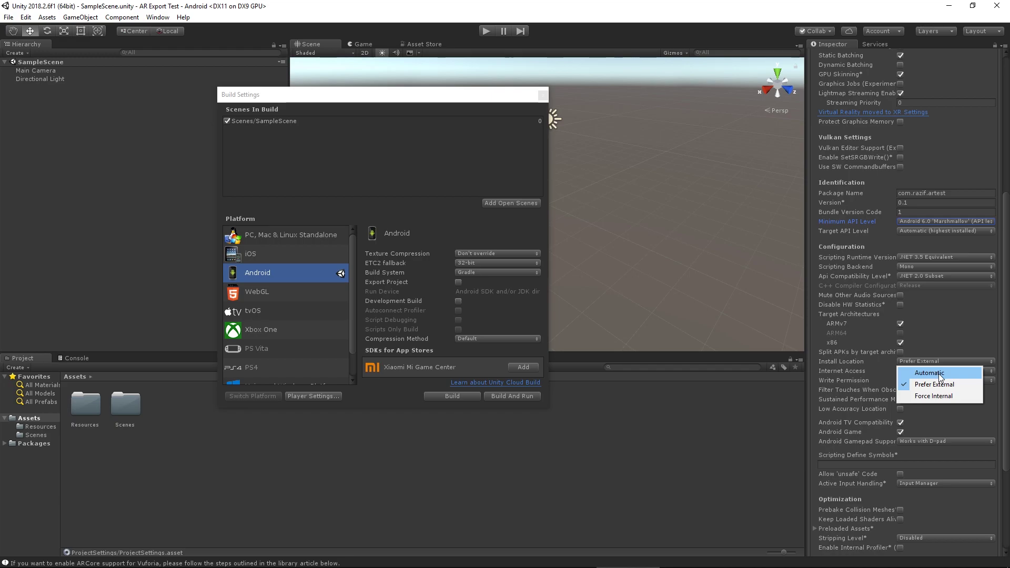
left_click(939, 374)
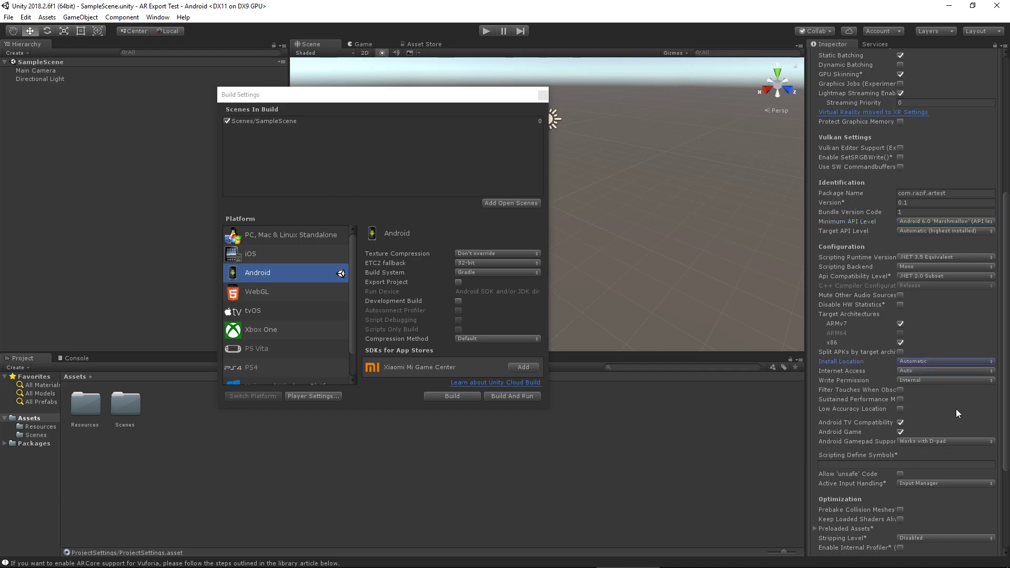
scroll(955, 409, "down", 3)
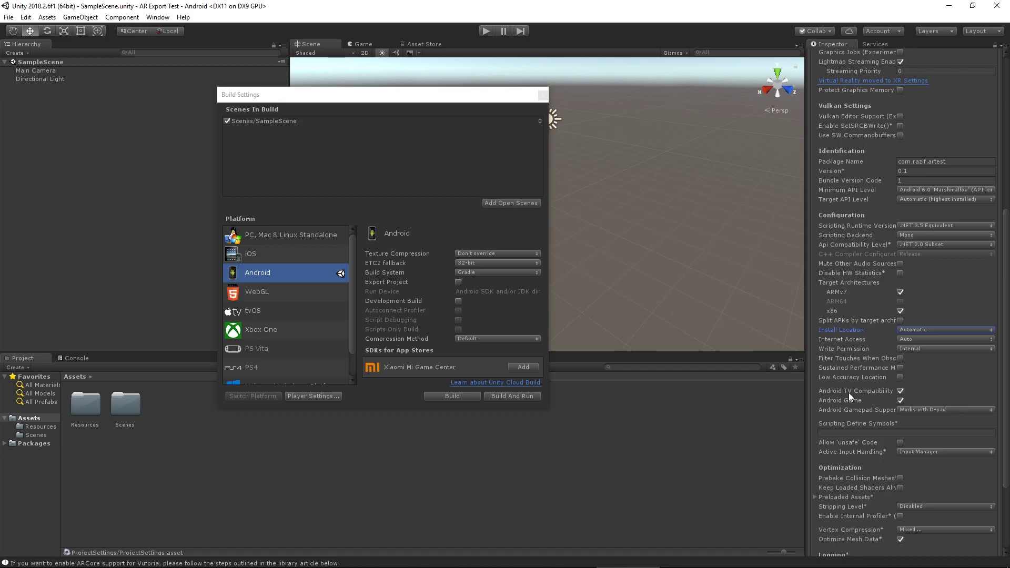
left_click(900, 391)
scroll(901, 483, "down", 5)
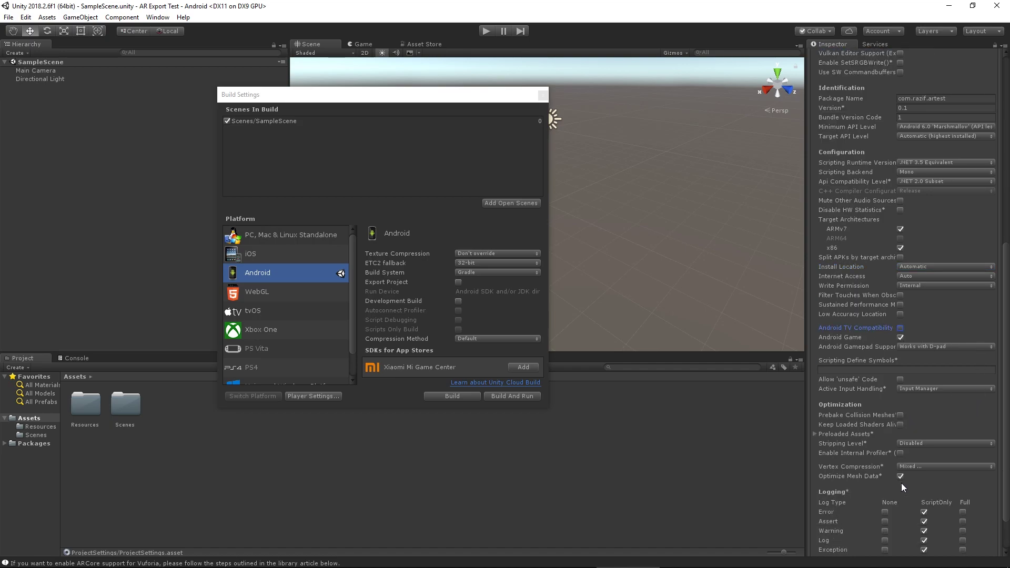
scroll(901, 483, "down", 5)
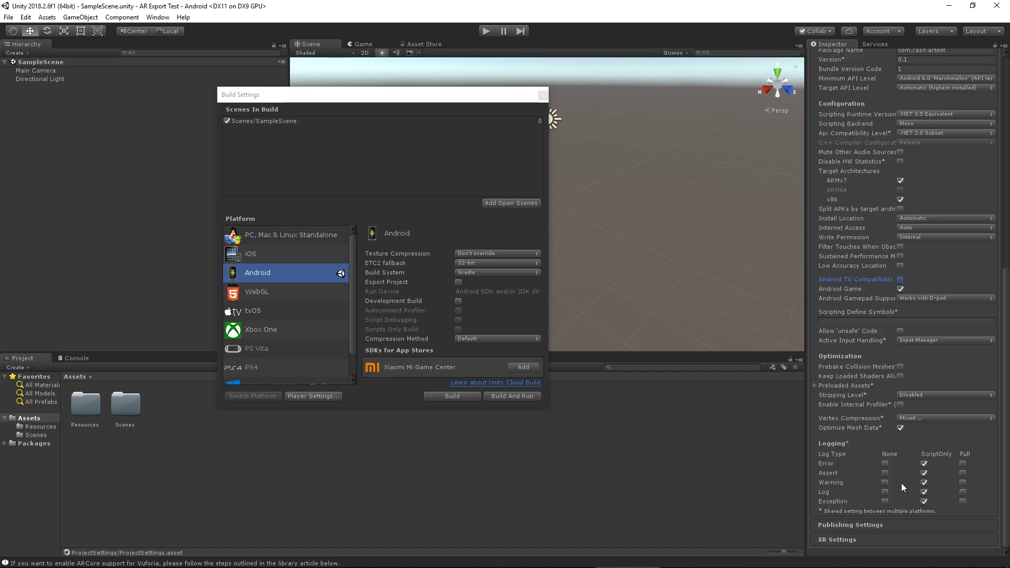
left_click(838, 541)
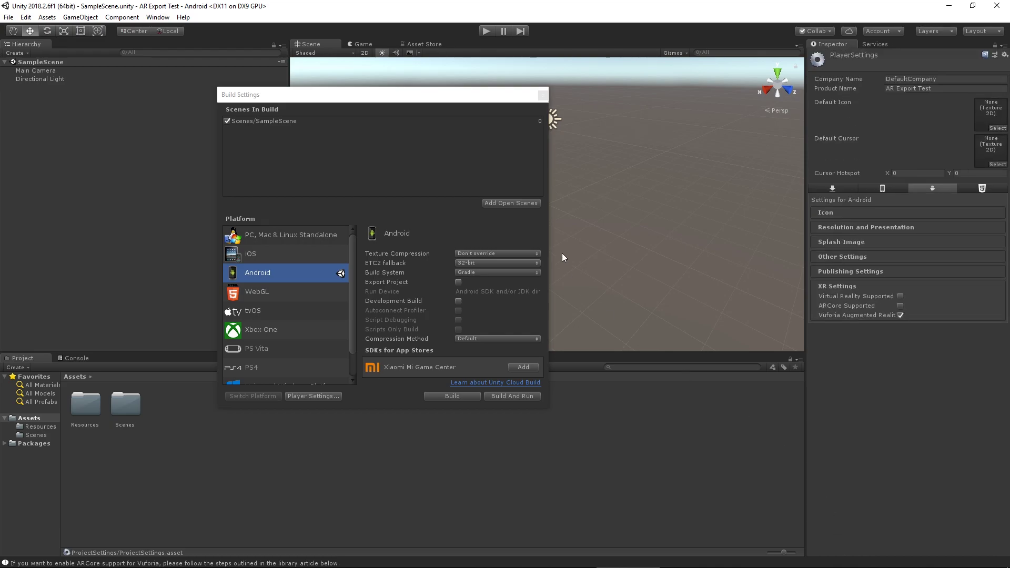
- Close the Build Settings and set the Game view's aspect ratio to 16:10 Portrait (10:16)
left_click_drag(543, 94, 587, 93)
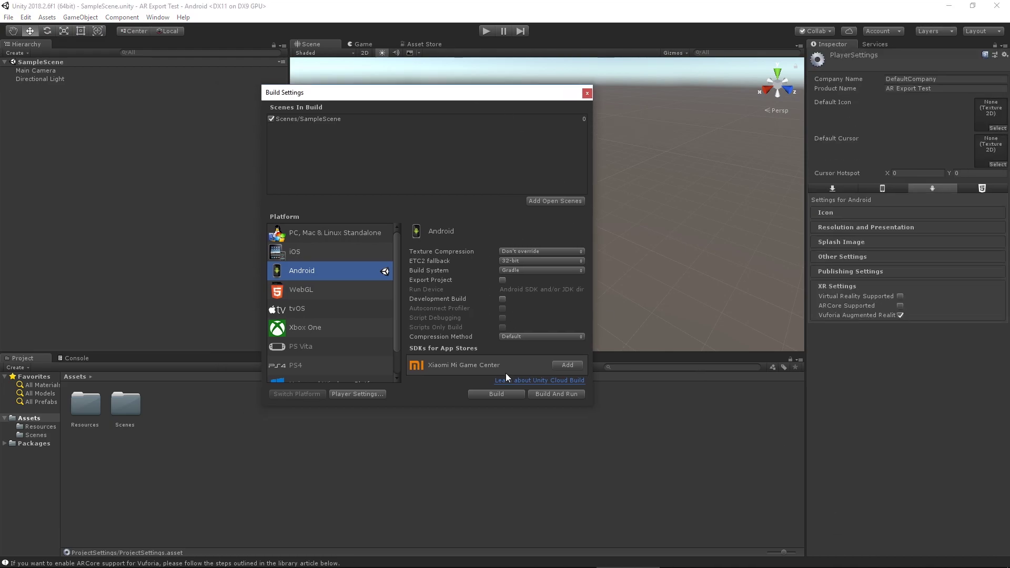
left_click(589, 96)
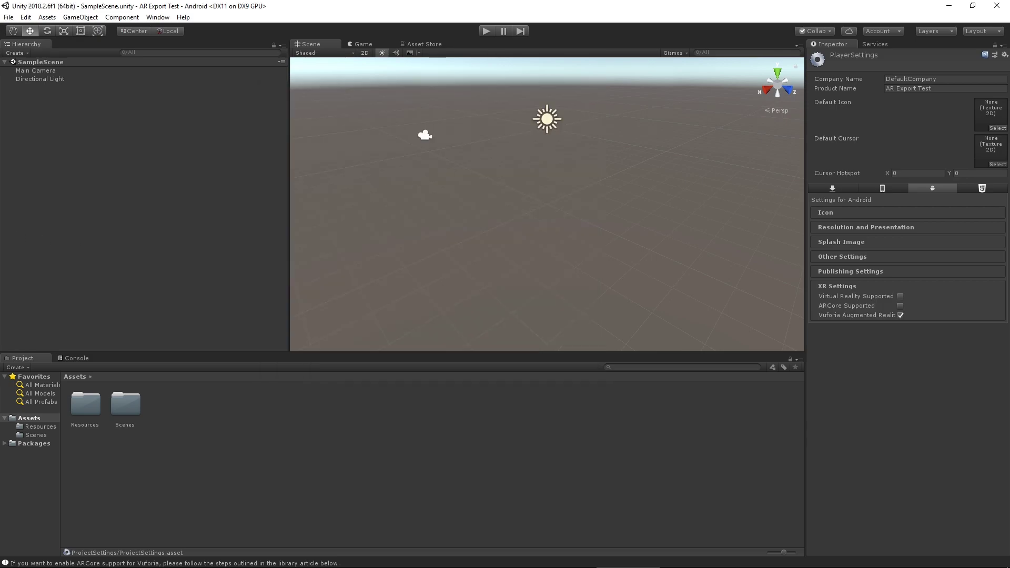
left_click(355, 43)
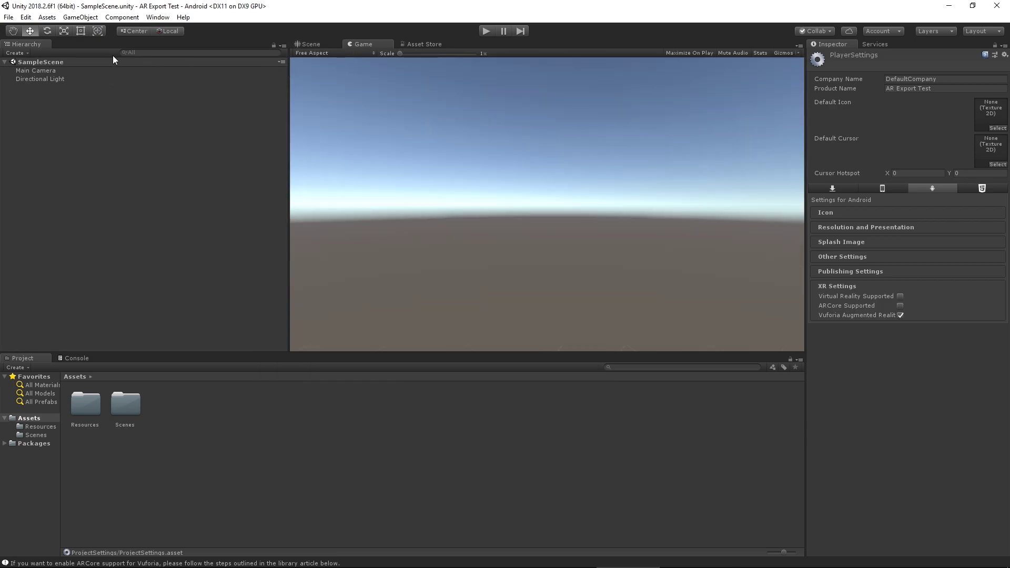
left_click(322, 53)
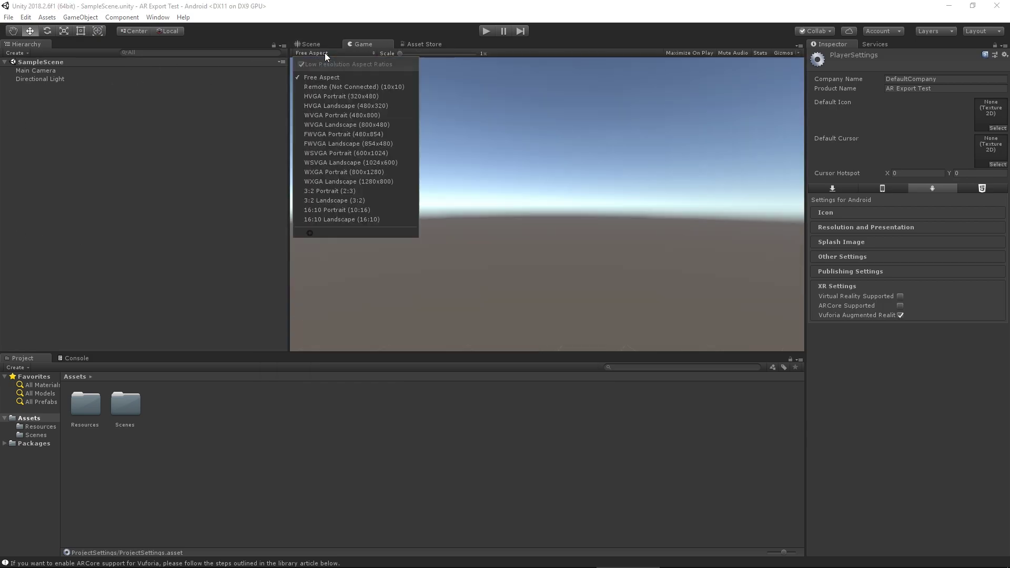
left_click(383, 210)
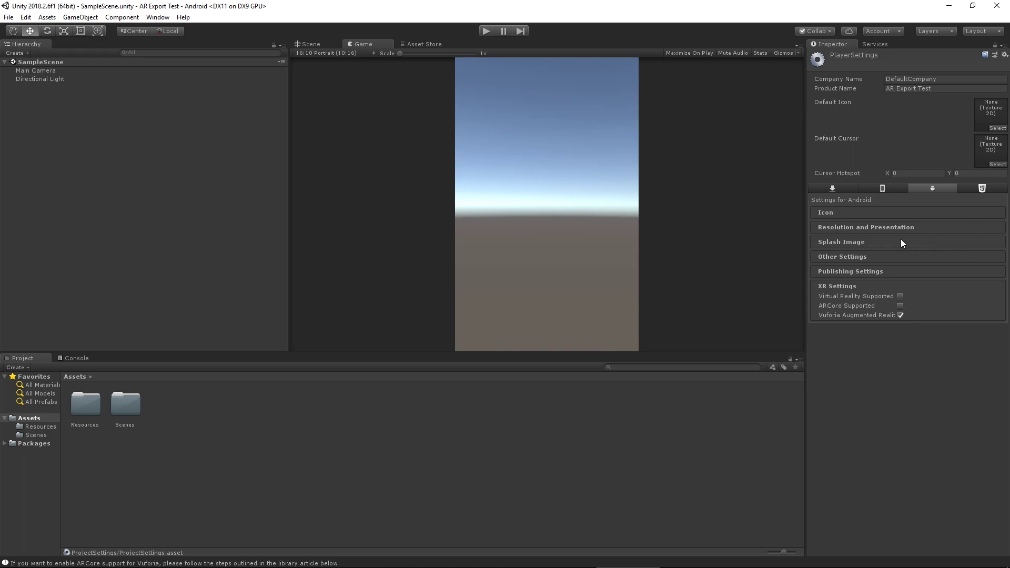
- Add a Vuforia AR Camera to SampleScene and import the required Vuforia assets
right_click(130, 122)
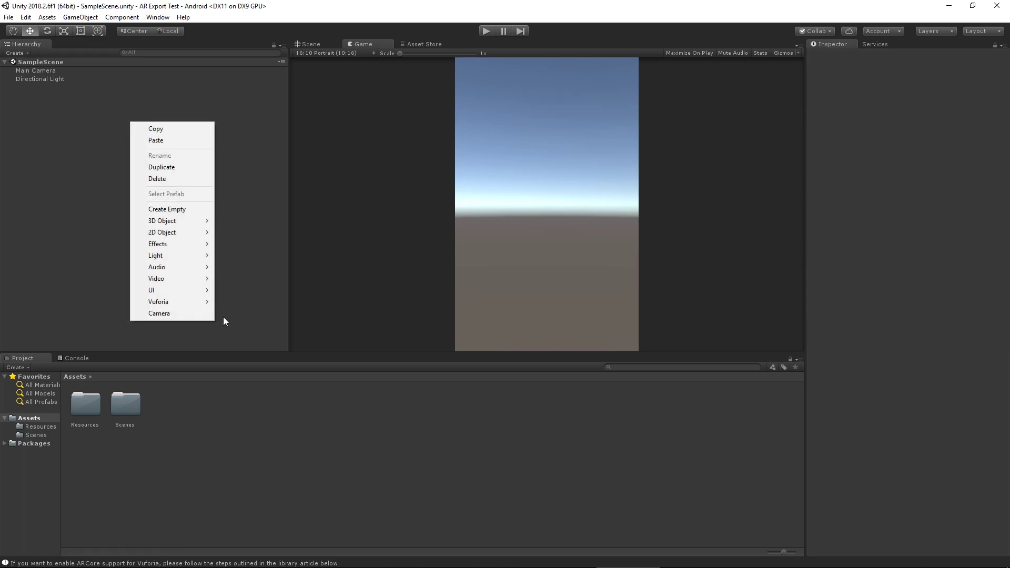
mouse_move(192, 307)
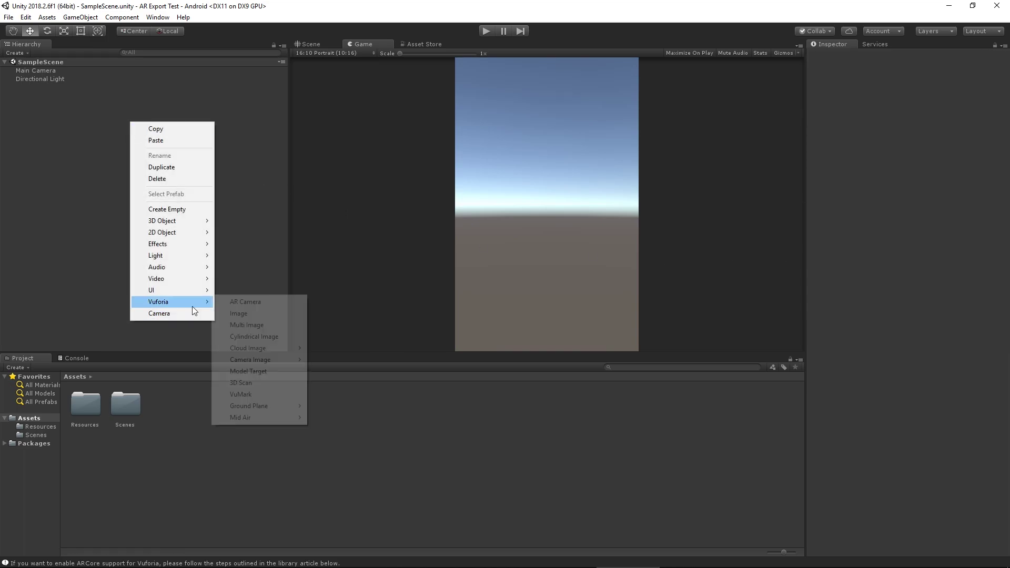
left_click(275, 301)
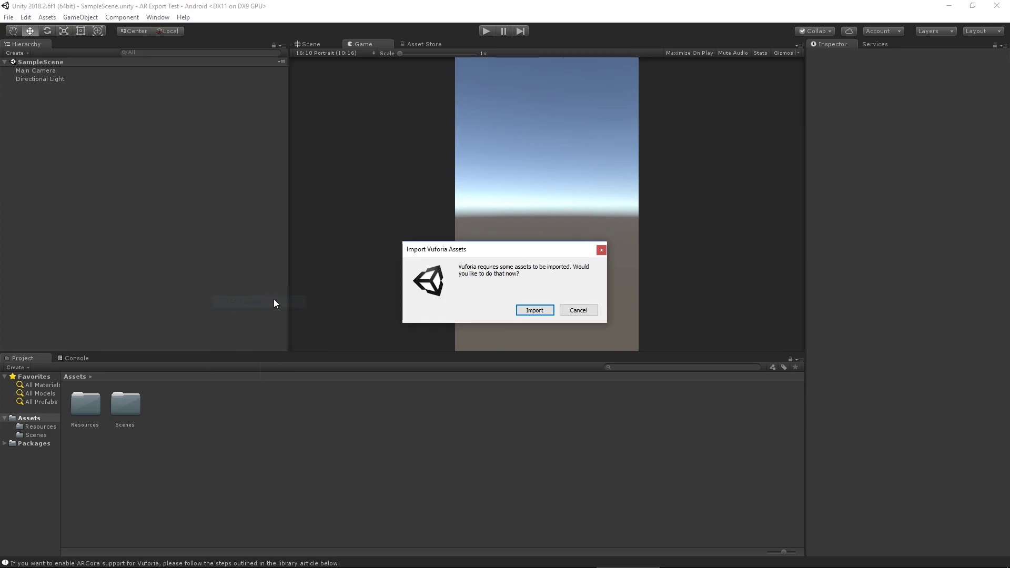
left_click(534, 310)
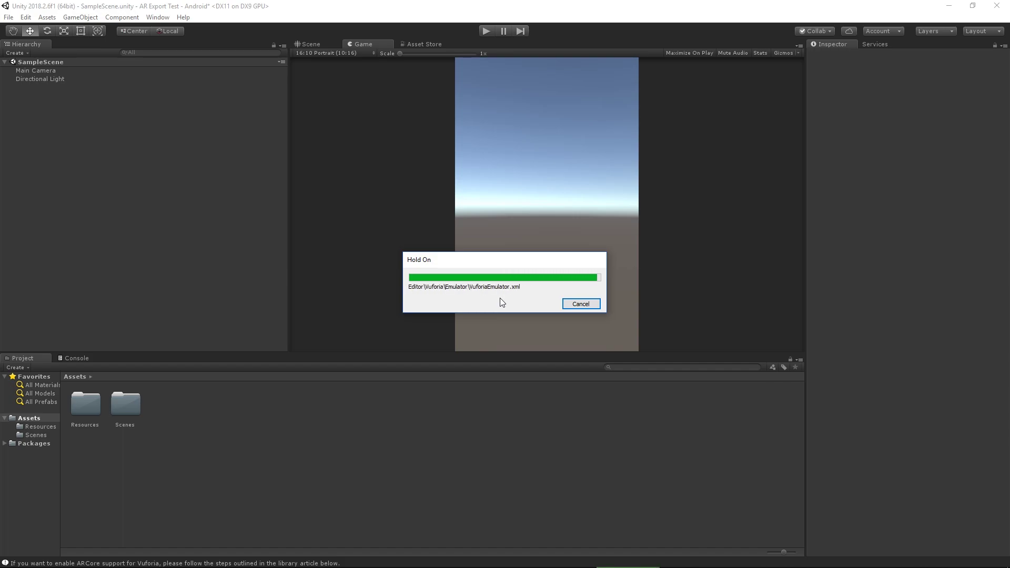
- Add a Vuforia Image target as a child of ARCamera and import the default image database
left_click(42, 90)
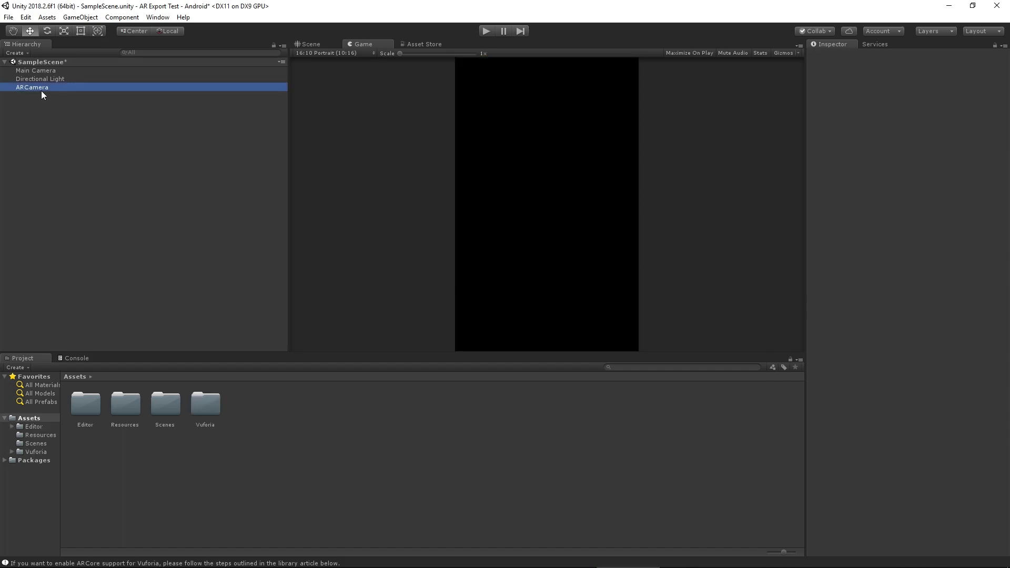
right_click(41, 91)
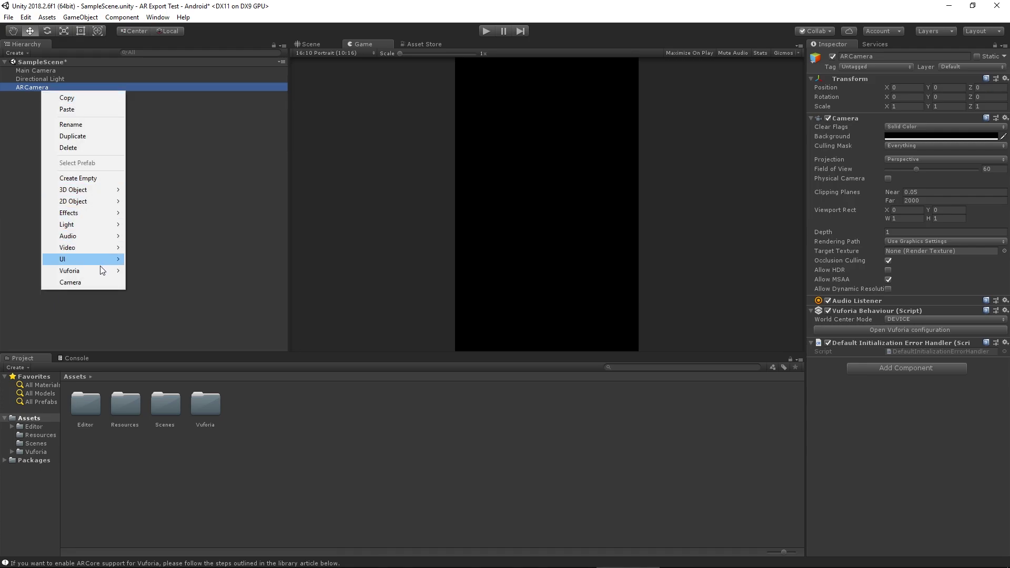
mouse_move(102, 260)
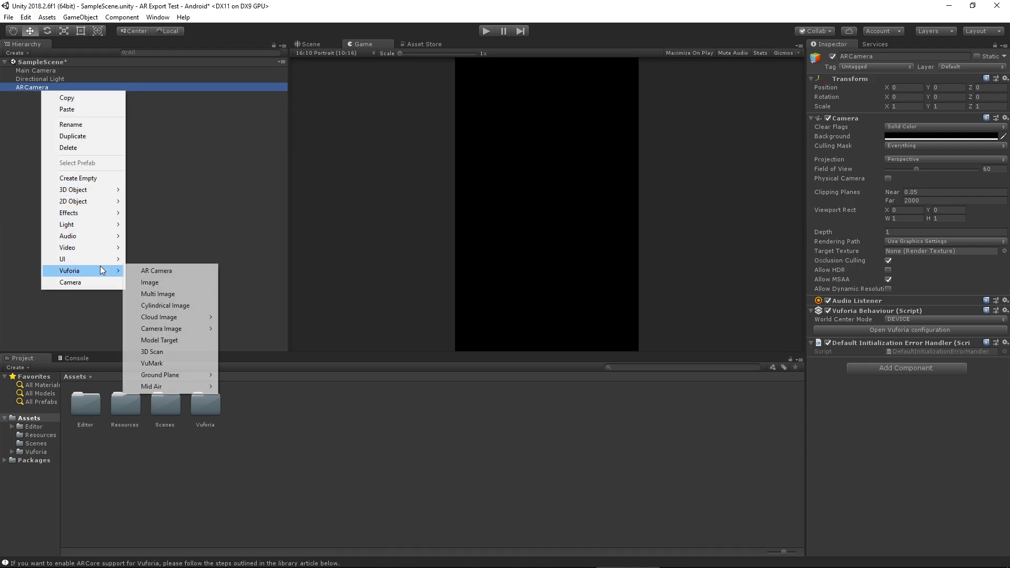
left_click(201, 286)
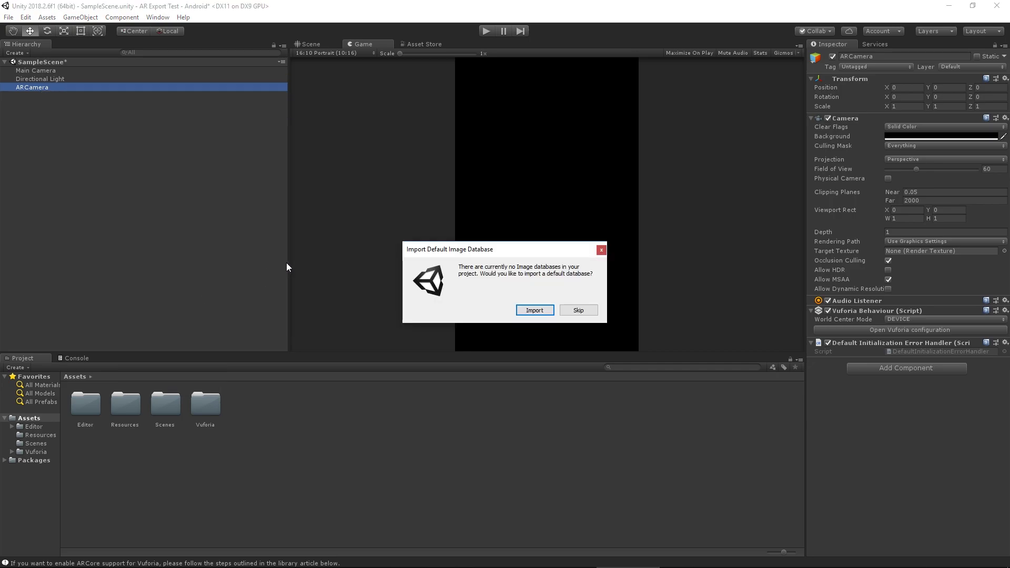
left_click(532, 312)
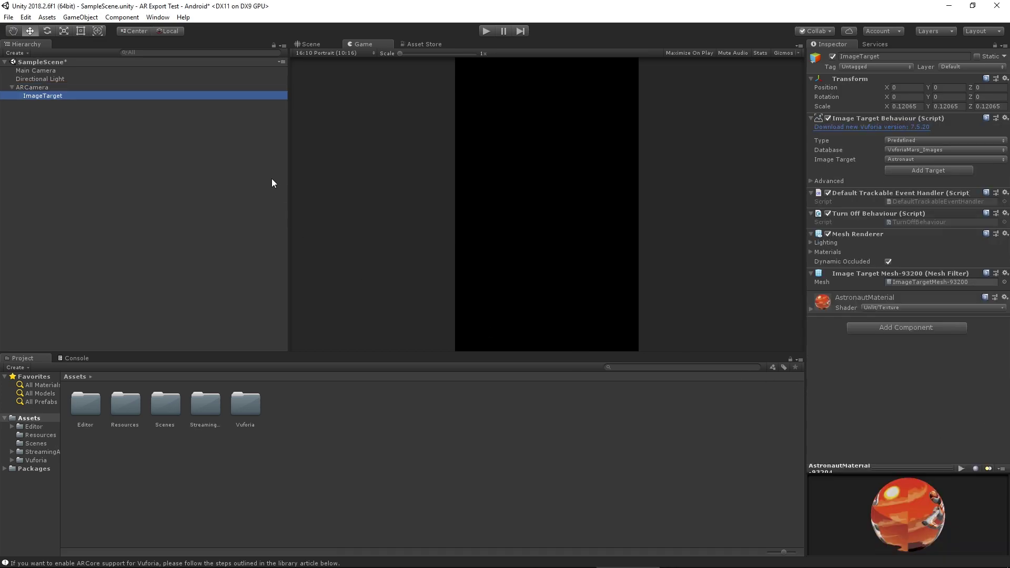
- Examine the ImageTarget's component and advanced settings, the ARCamera's settings and the Vuforia configuration
left_click(70, 96)
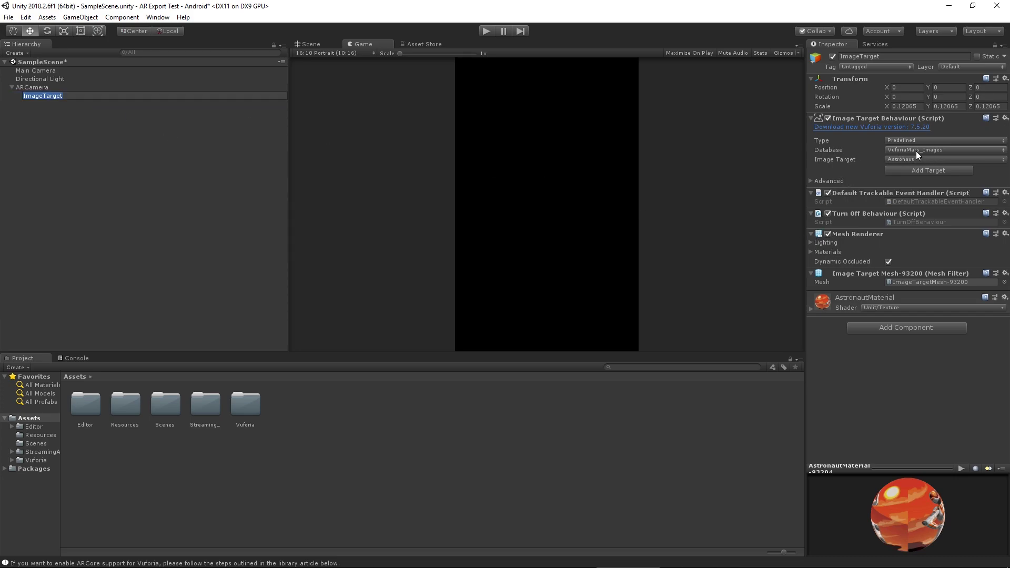
left_click(92, 133)
left_click(47, 89)
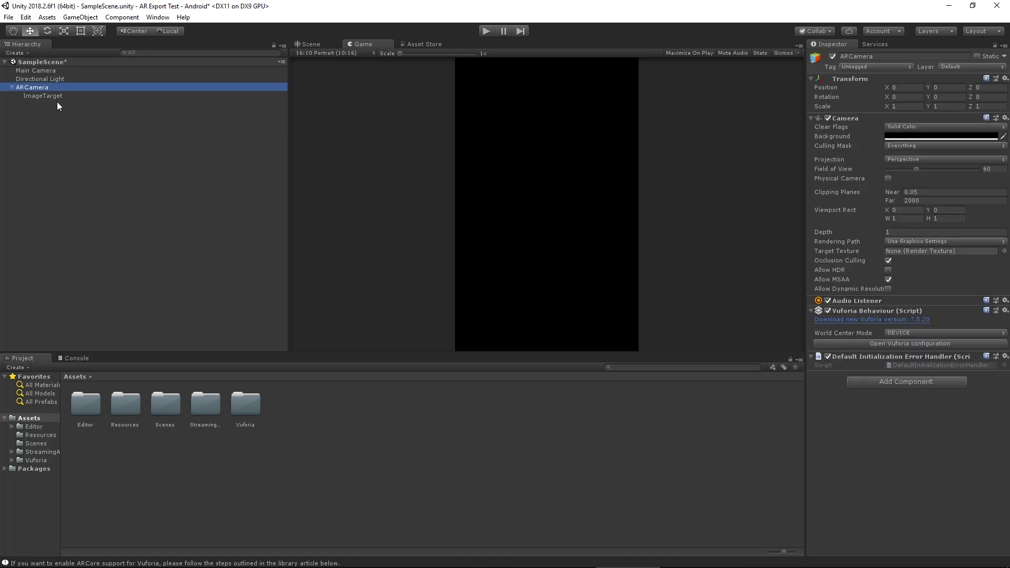
left_click(61, 97)
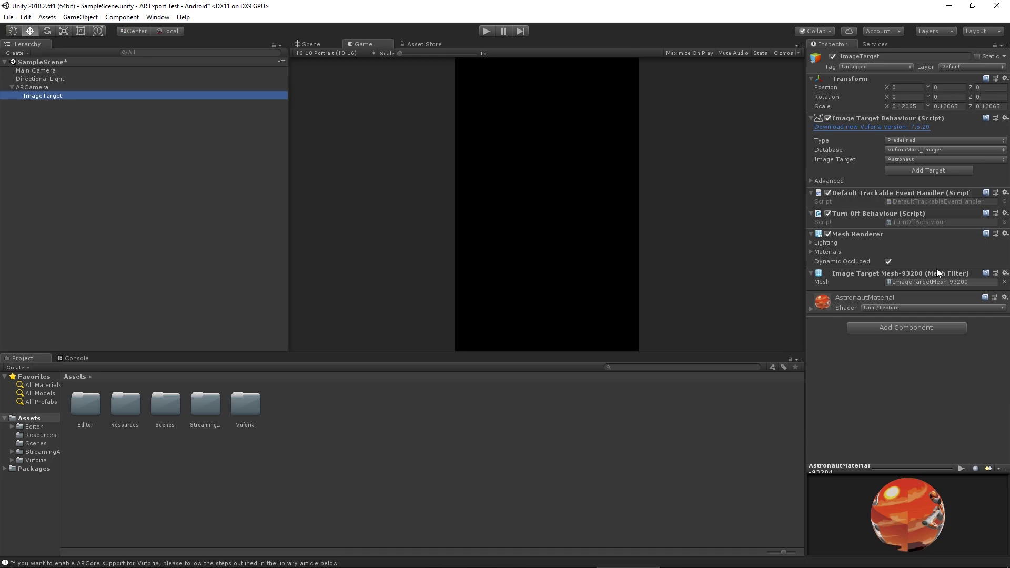
left_click(811, 181)
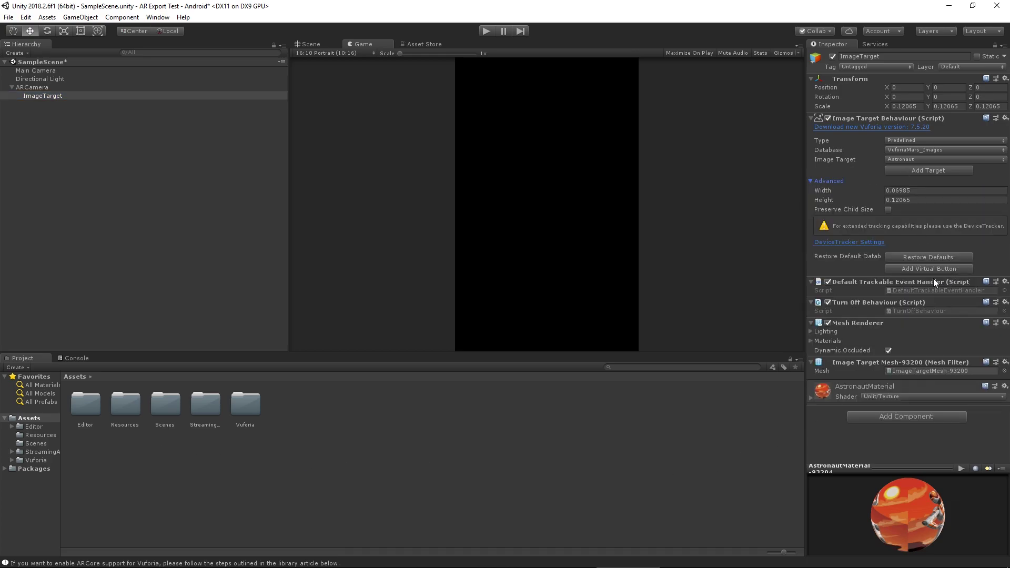
left_click(65, 89)
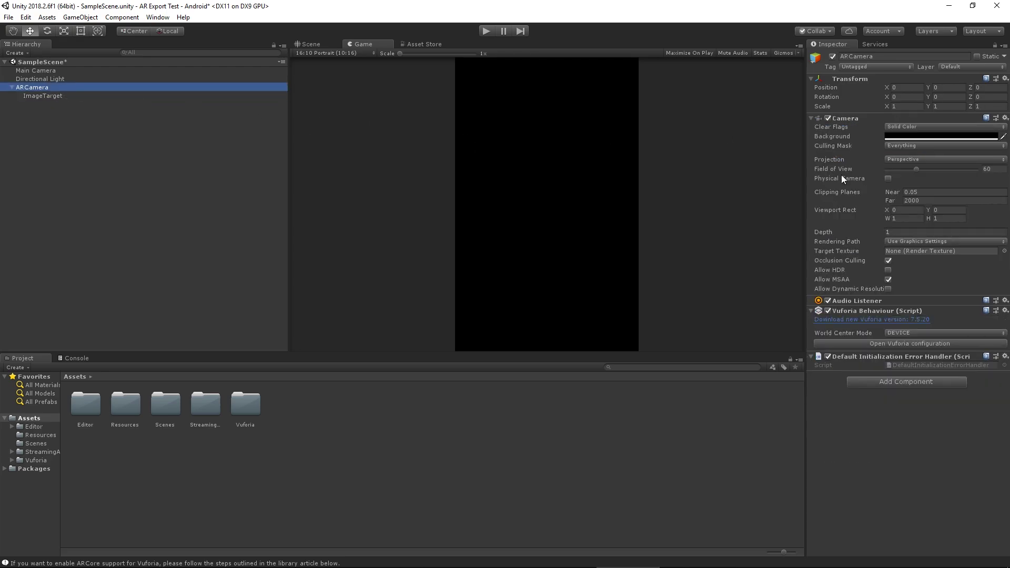
left_click(906, 343)
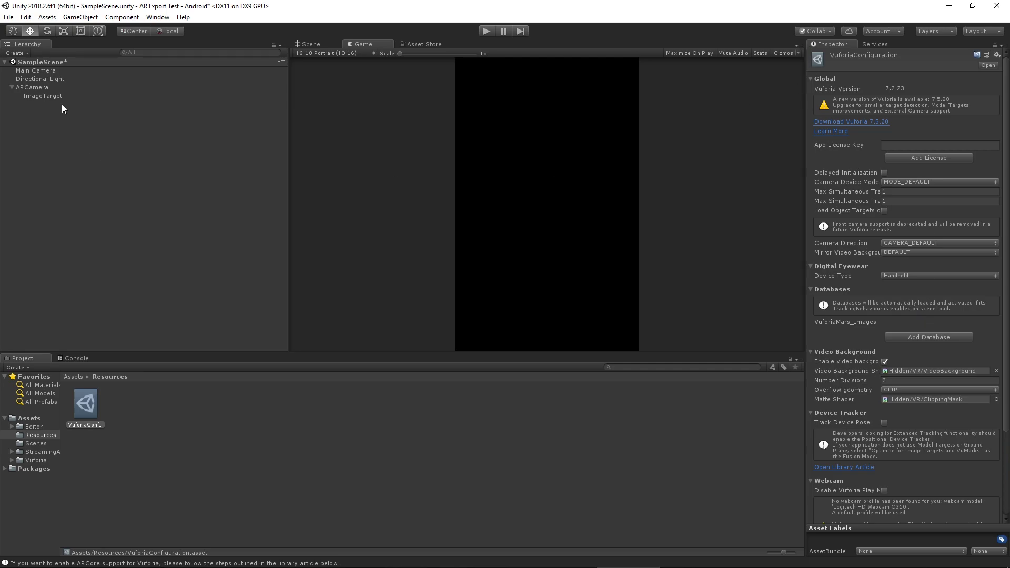
- Move ImageTarget out of ARCamera to the top level of SampleScene
left_click(33, 86)
left_click(45, 96)
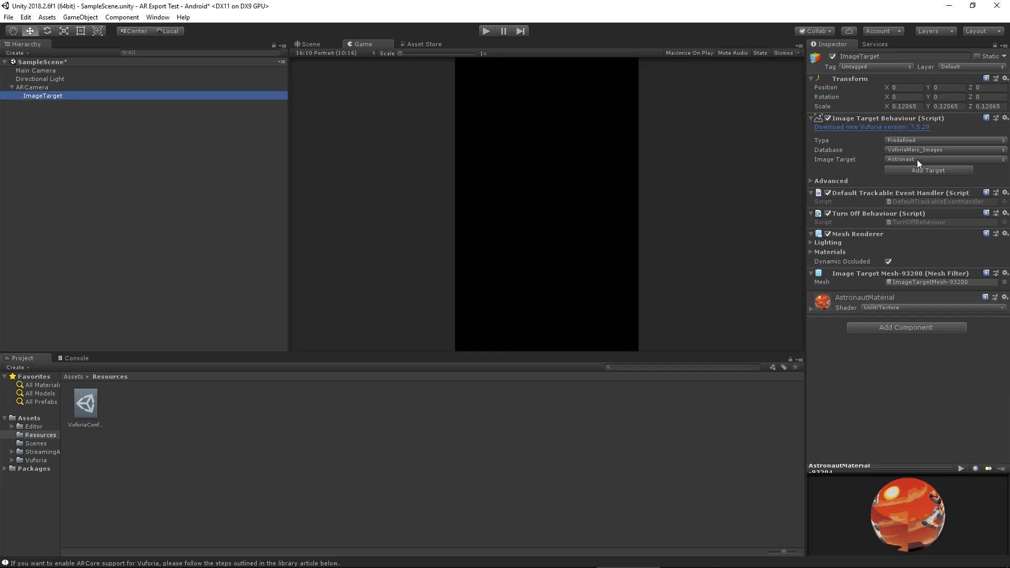
left_click_drag(39, 148, 40, 145)
- Add a Cube as a child of ImageTarget and raise it above the target in the Scene view
right_click(48, 96)
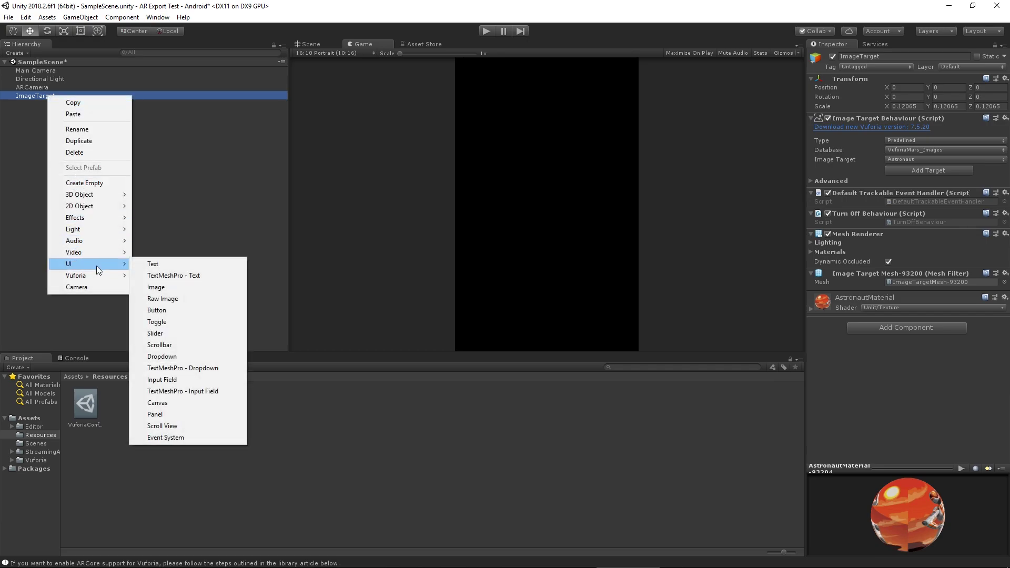
mouse_move(100, 198)
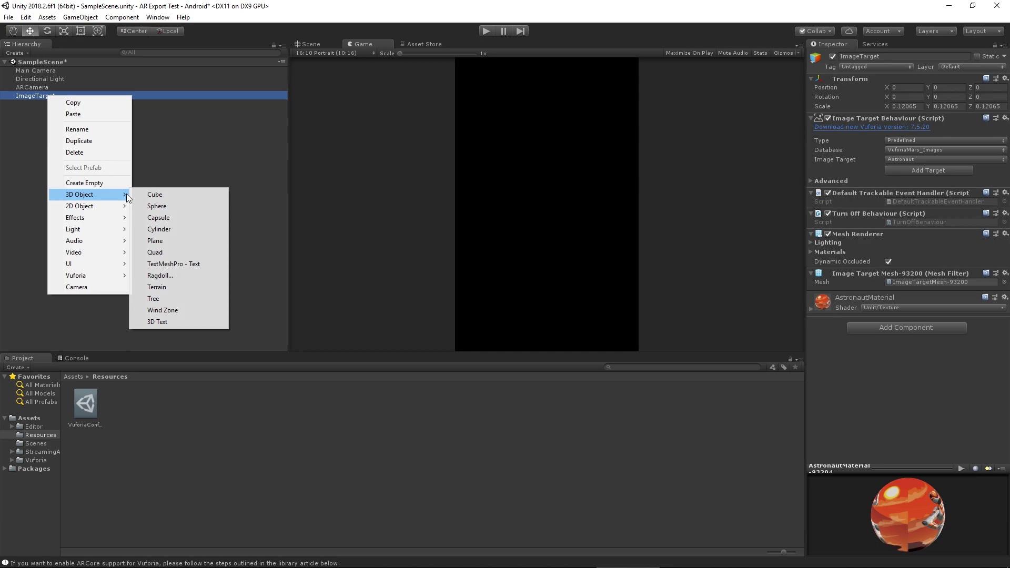
left_click(162, 194)
left_click(312, 43)
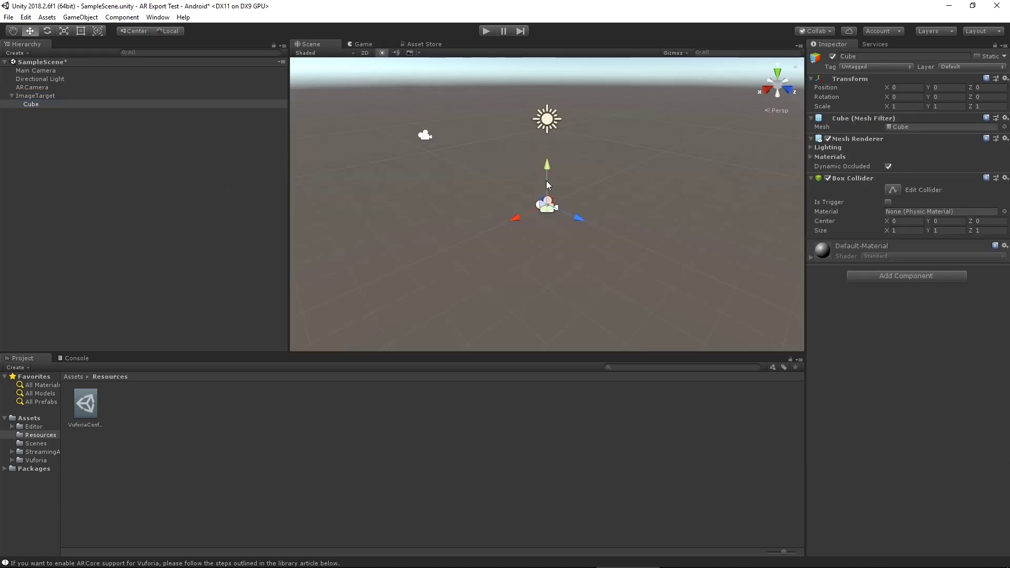
mouse_move(548, 159)
left_mouse_down()
mouse_move(545, 144)
mouse_move(547, 153)
left_mouse_up()
- Switch ImageTarget's type to User Defined and back to Predefined, keeping the VuforiaMars_Images database
left_click(40, 96)
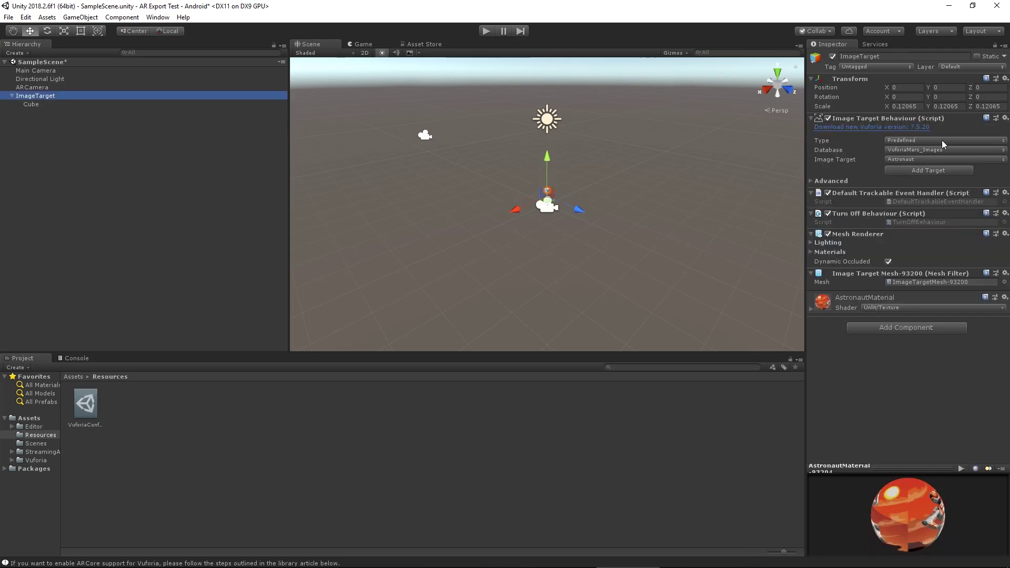
left_click(918, 141)
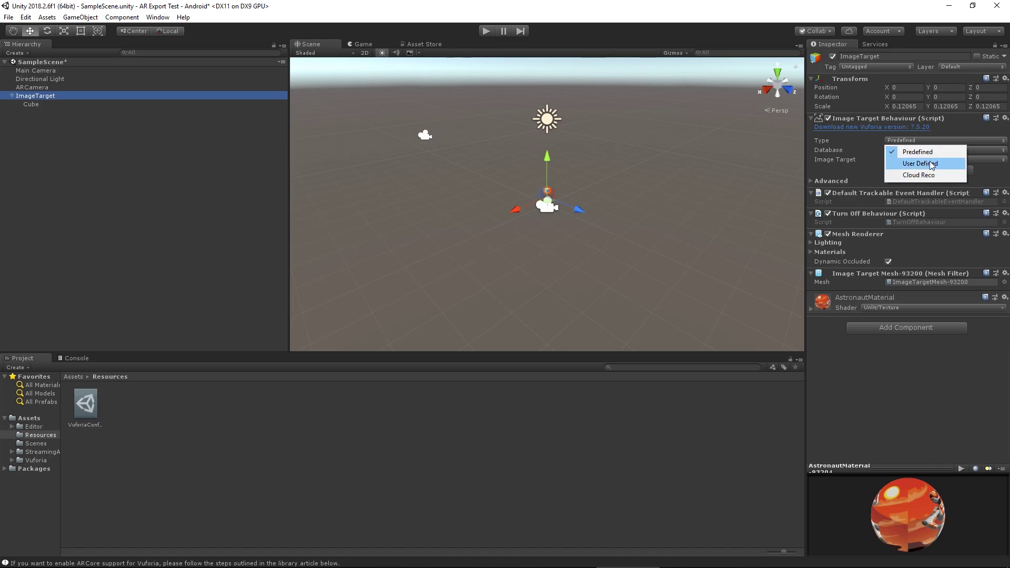
left_click(931, 164)
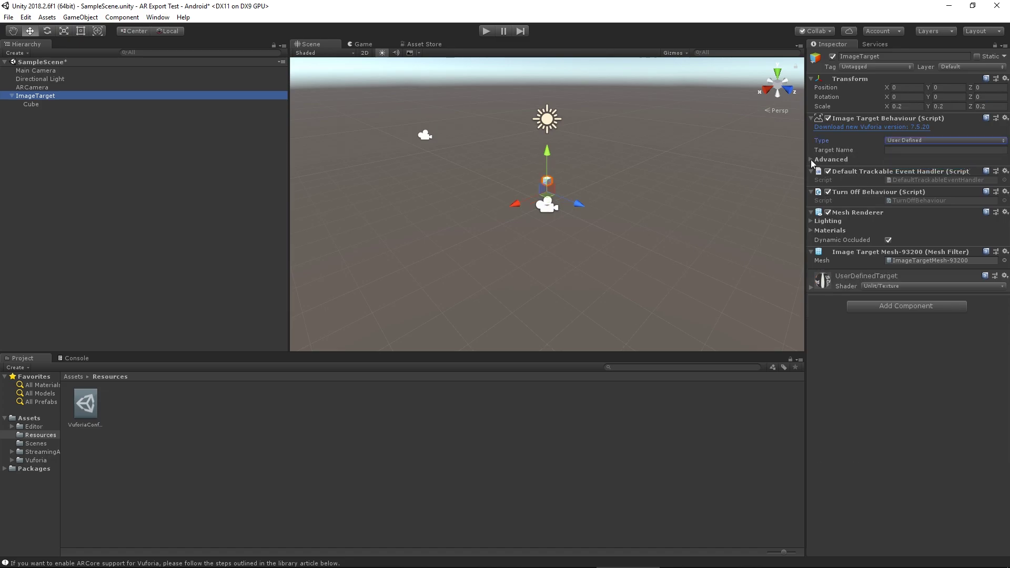
left_click(812, 160)
left_click(917, 141)
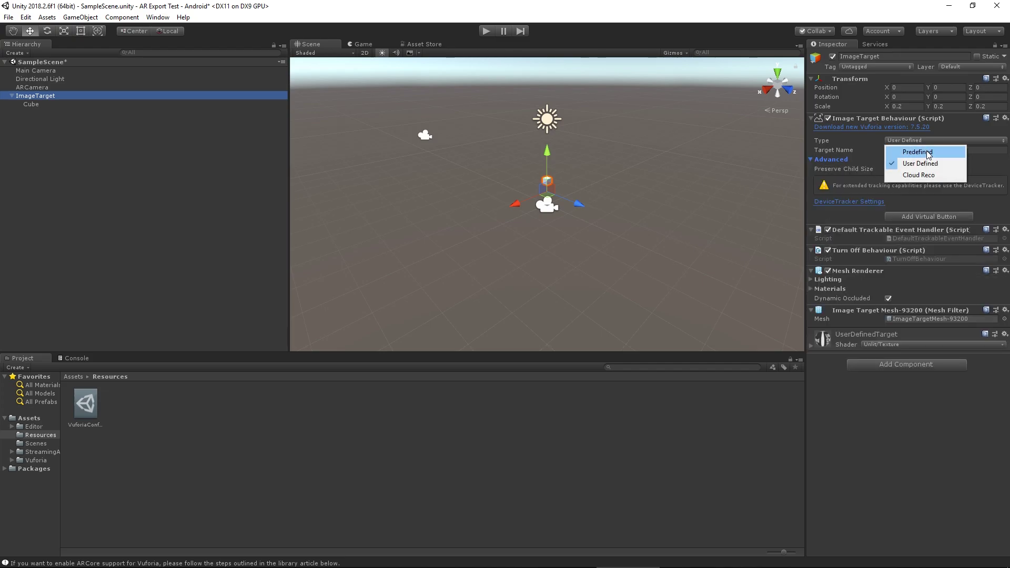
left_click(928, 153)
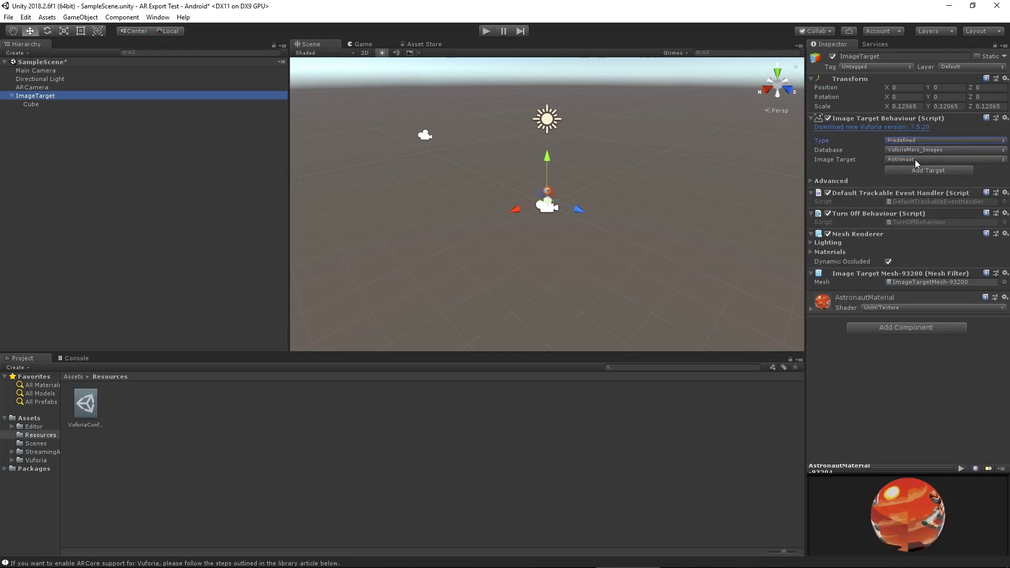
left_click(916, 150)
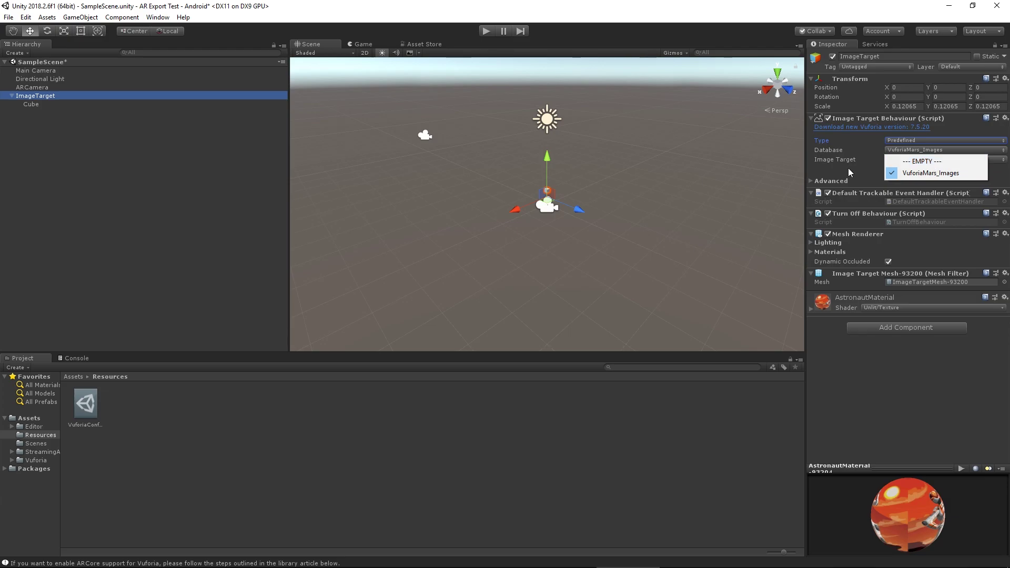
left_click(919, 172)
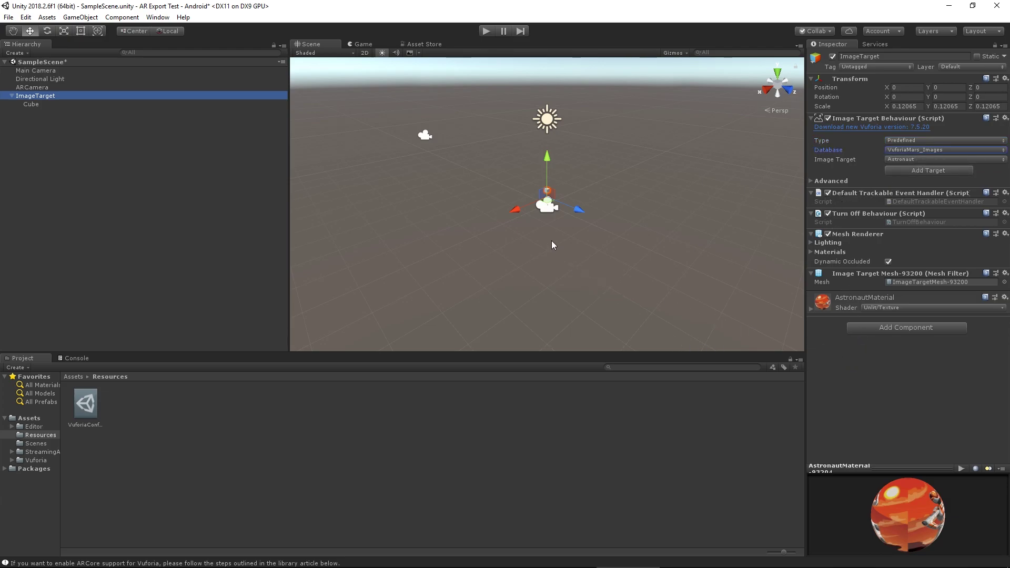
- Lower ImageTarget slightly and bring the Cube down to a Y position of about 1.41, just above the target image
double_click(48, 97)
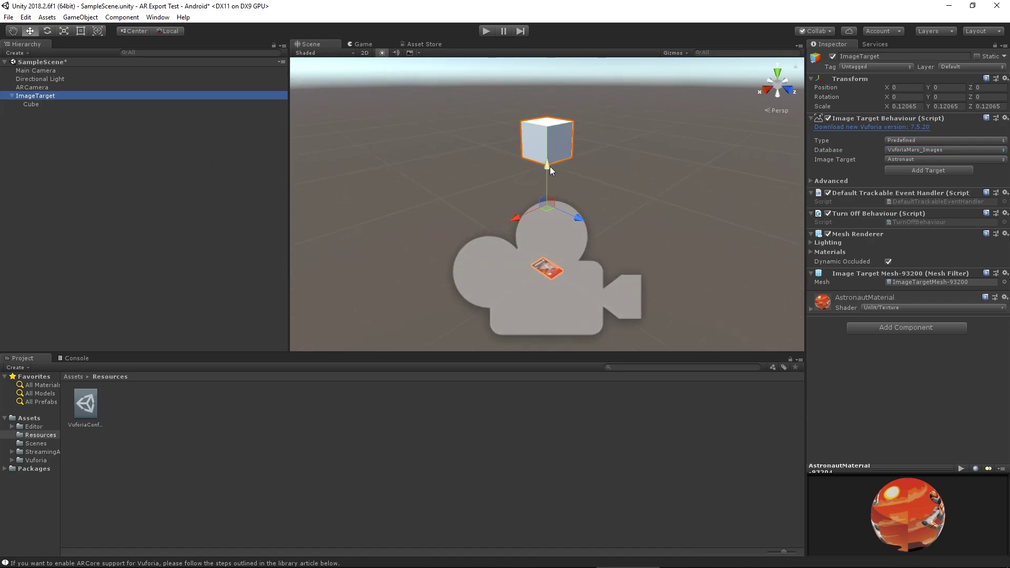
mouse_move(550, 167)
left_mouse_down()
mouse_move(554, 204)
mouse_move(550, 170)
left_mouse_up()
left_click(52, 112)
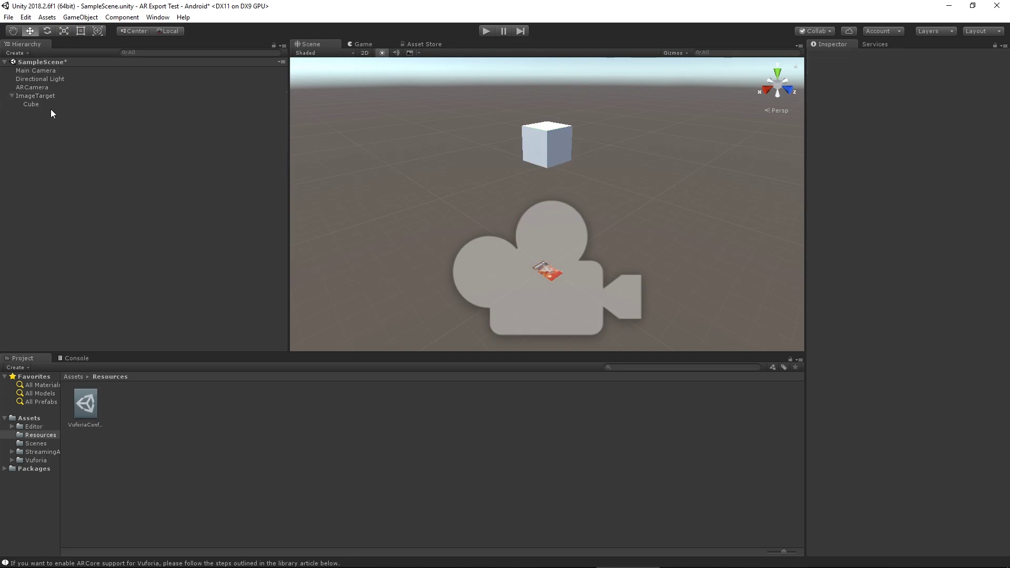
left_click(51, 108)
left_click_drag(545, 95, 554, 171)
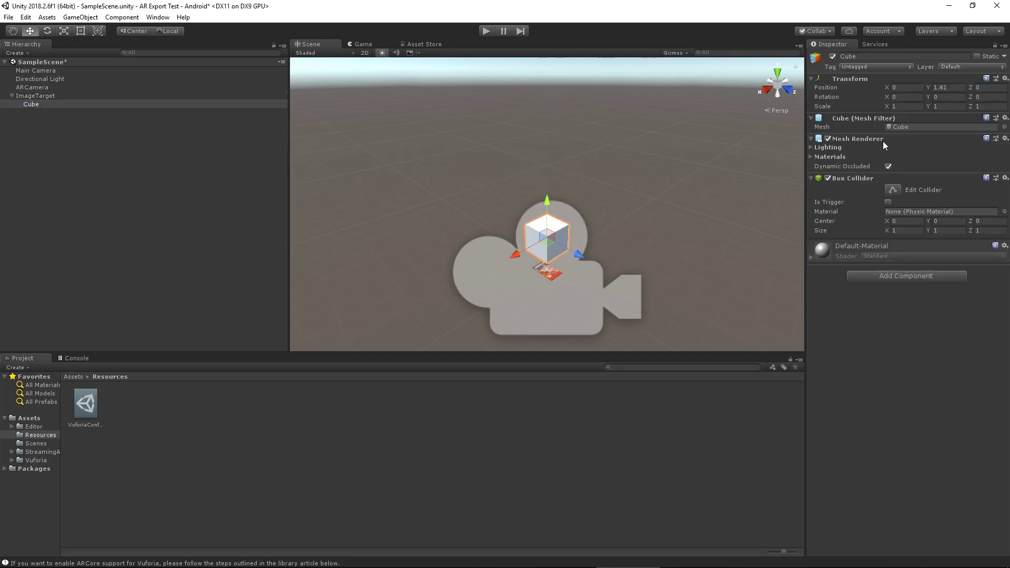
left_click(902, 106)
key("Return")
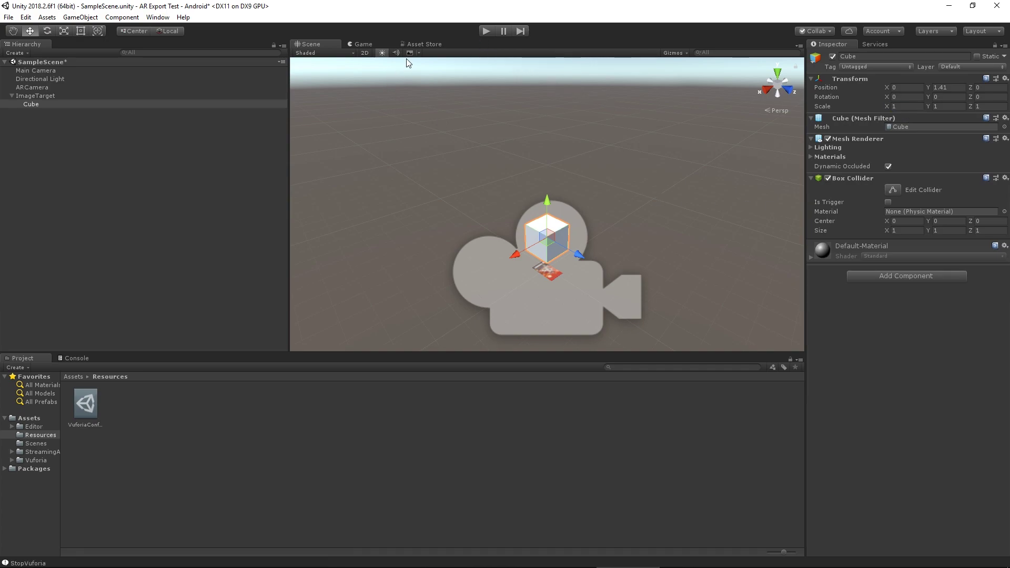
- Run the scene in play mode to test the AR camera with the webcam, and stop it
left_click(485, 32)
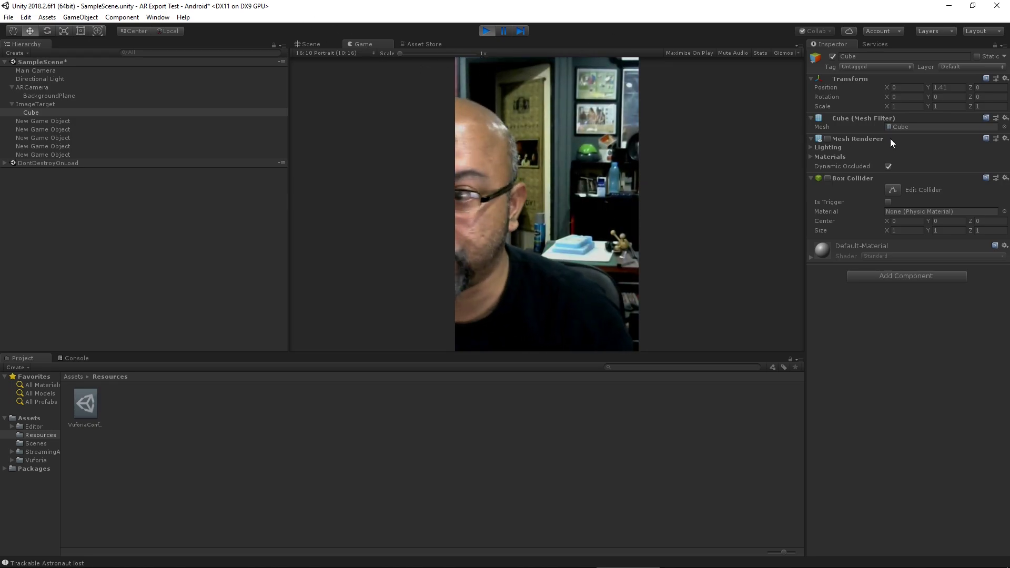
left_click(487, 31)
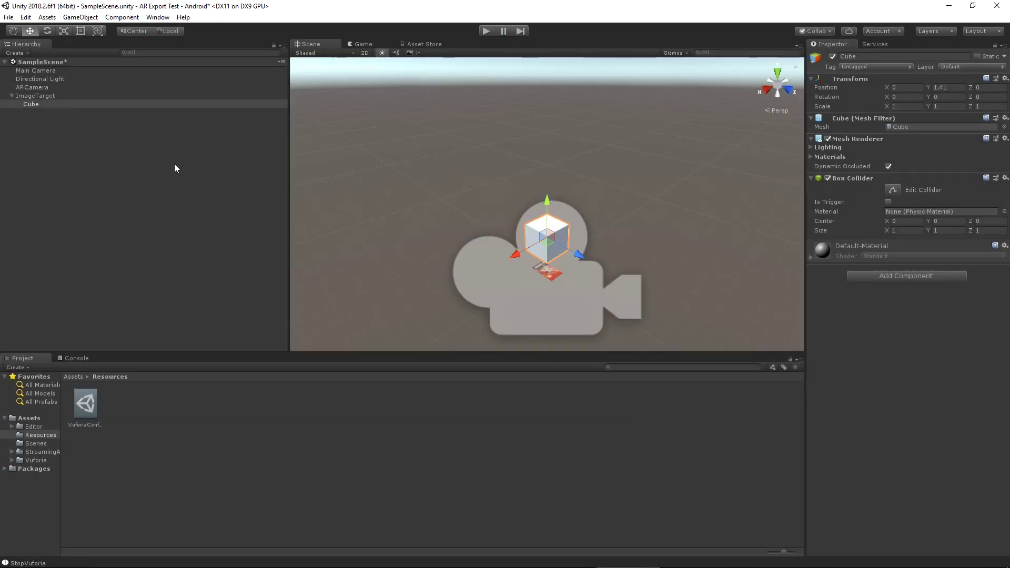
- Set the Cube's scale to 0.5 on X, Y and Z
left_click(33, 103)
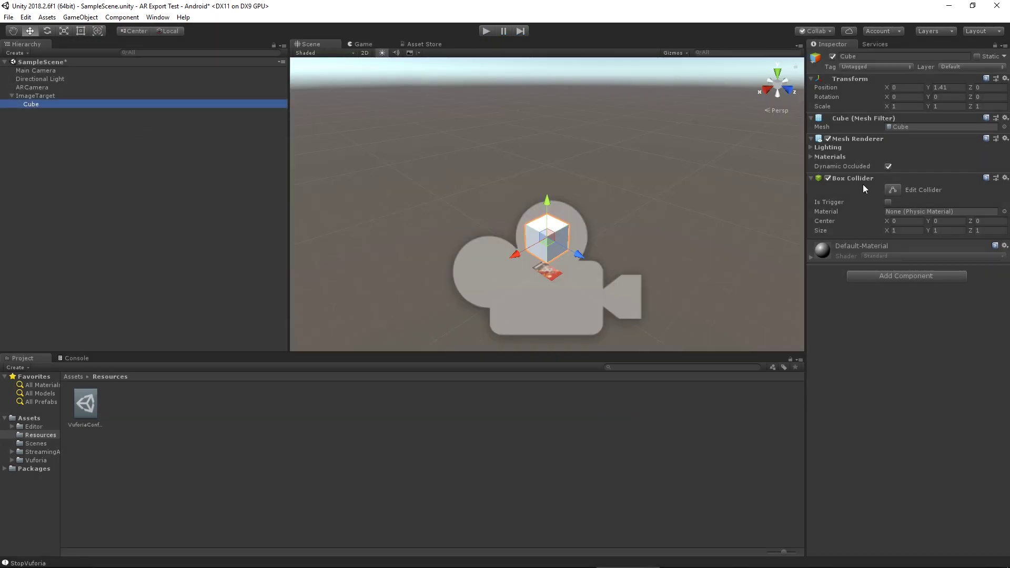
left_click(901, 105)
type("0")
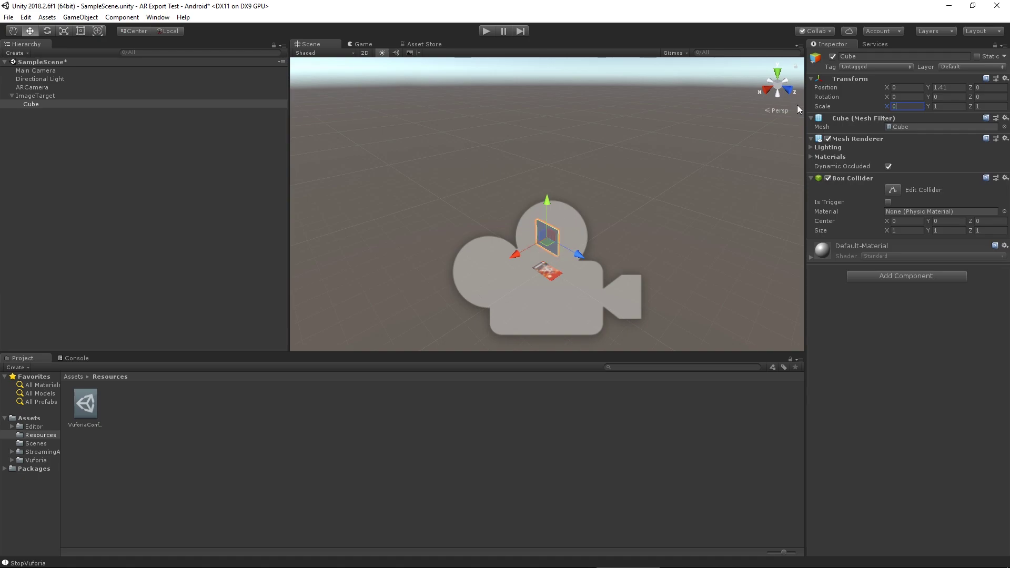
type(".5")
key("Tab")
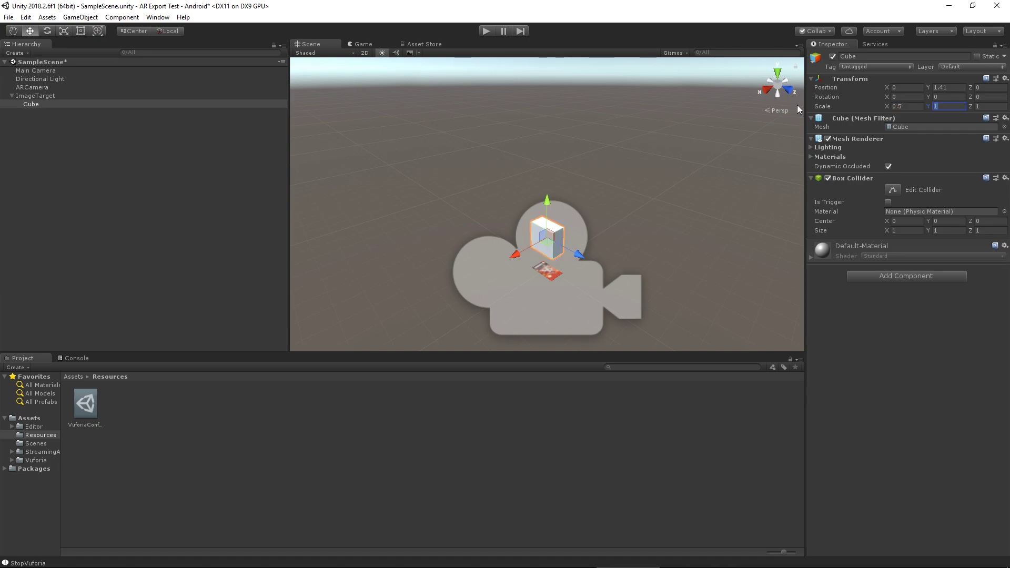
type("0.5")
key("Tab")
type("0.5")
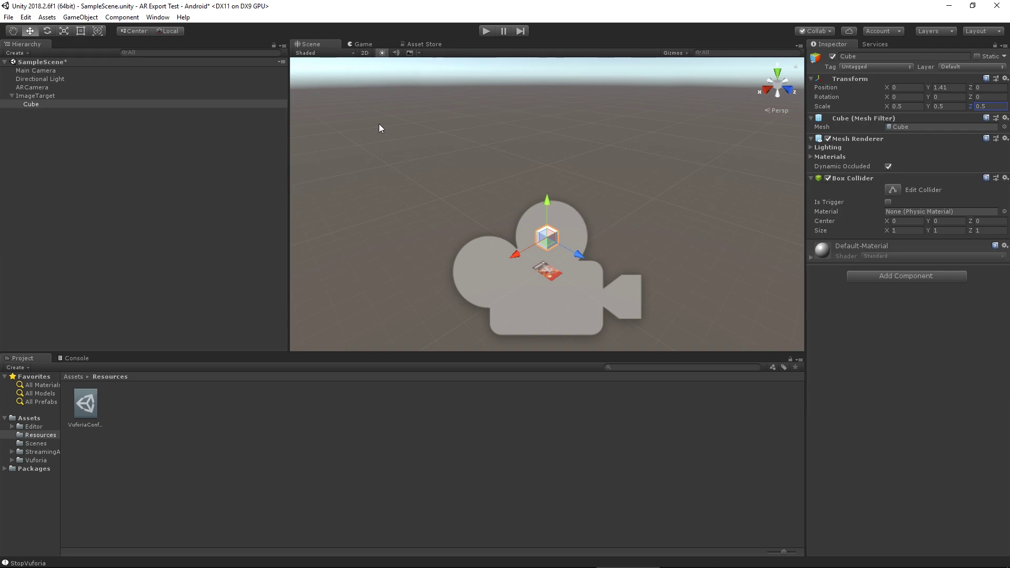
left_click(183, 137)
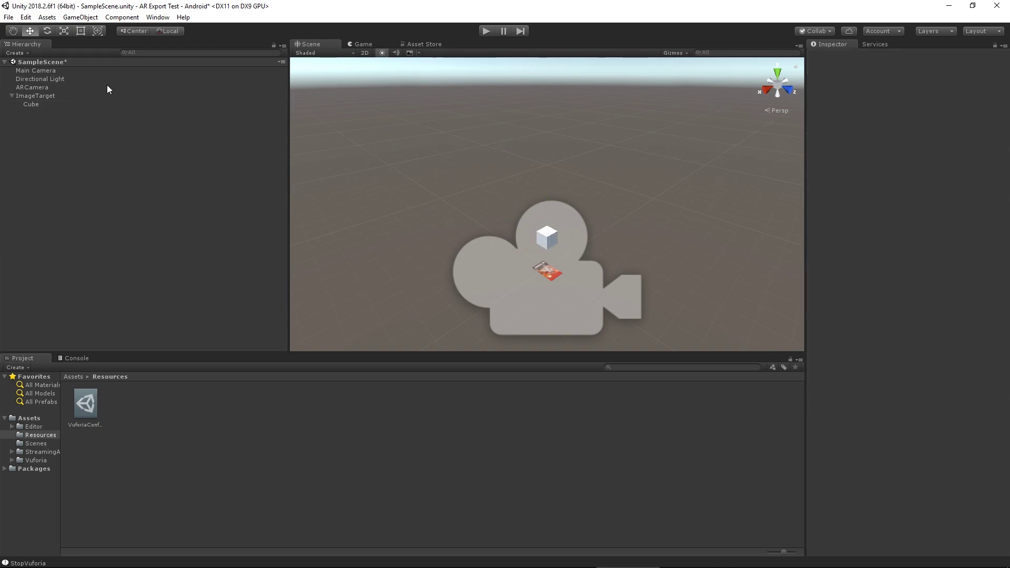
- Save SampleScene and review the Android build settings
left_click(8, 16)
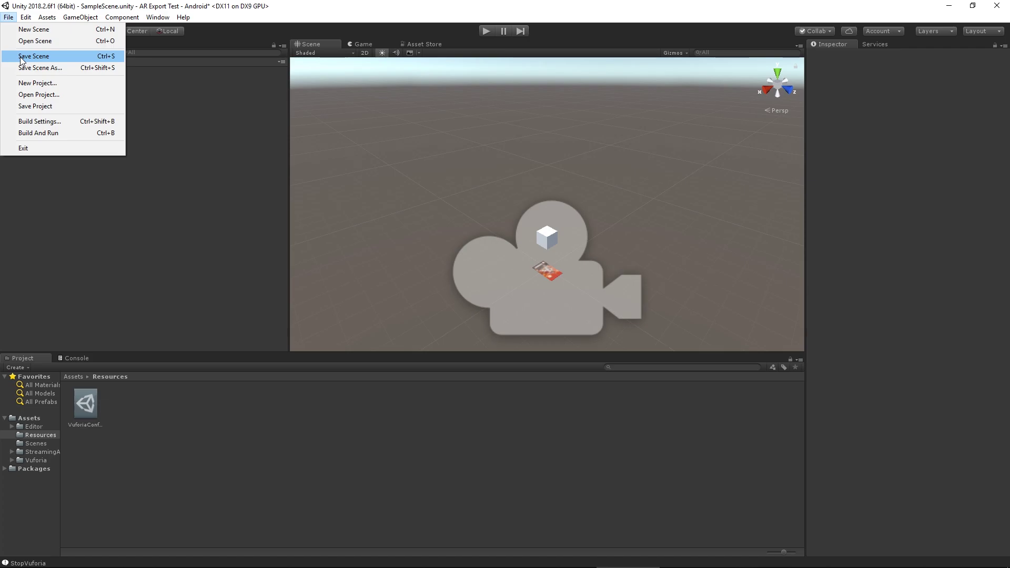
key("Escape")
key("w")
key("ctrl+s")
left_click(8, 17)
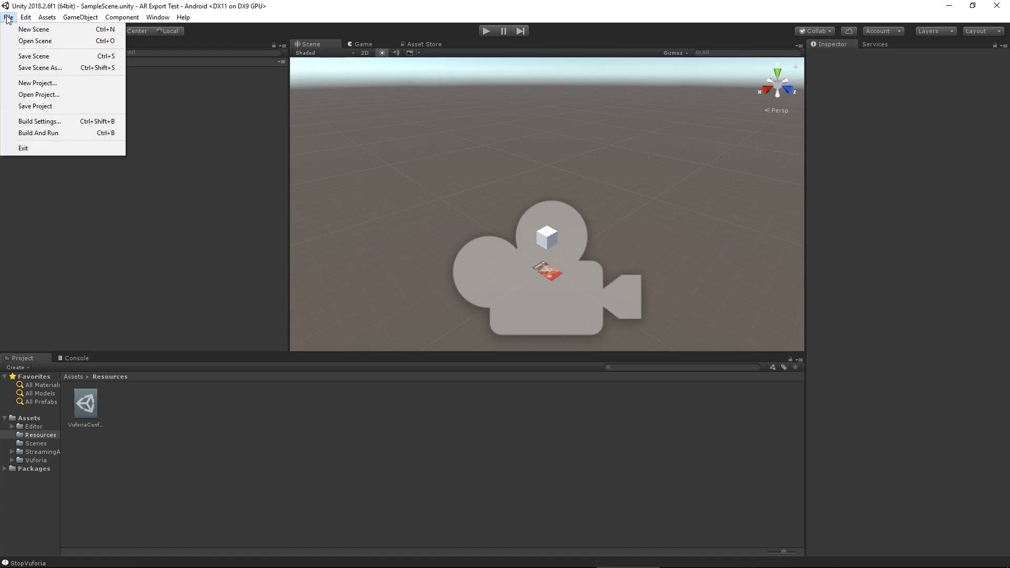
left_click(49, 121)
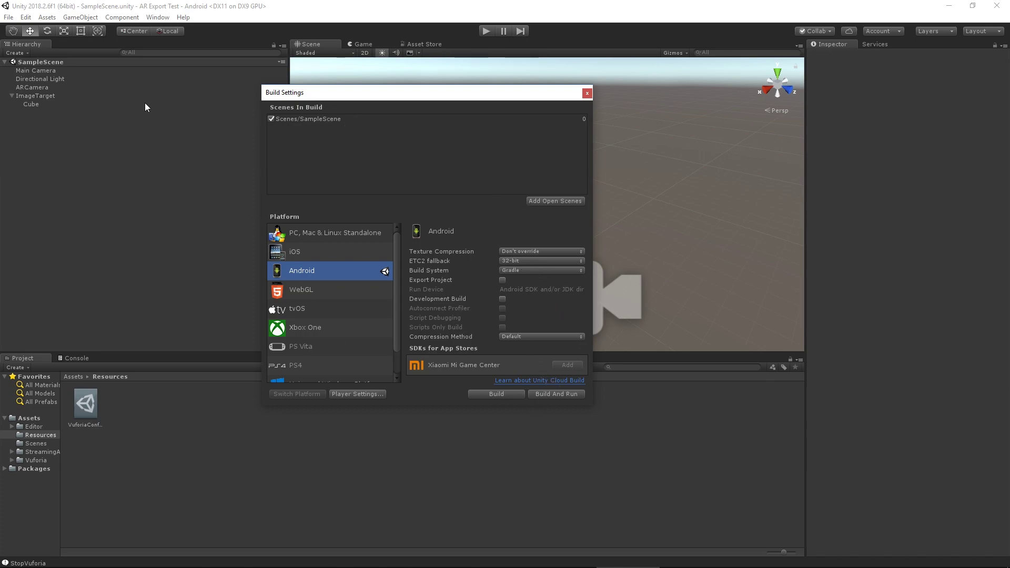
left_click(586, 95)
- Set the Android SDK and JDK paths in the External Tools preferences to the detected directories, using jdk1.8.0_181 for the JDK
left_click(9, 16)
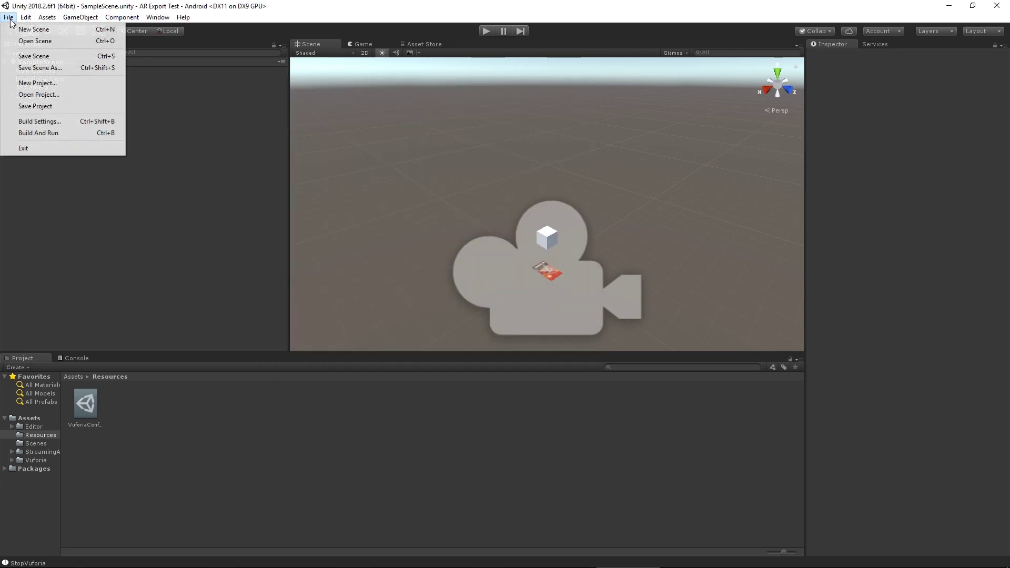
mouse_move(26, 17)
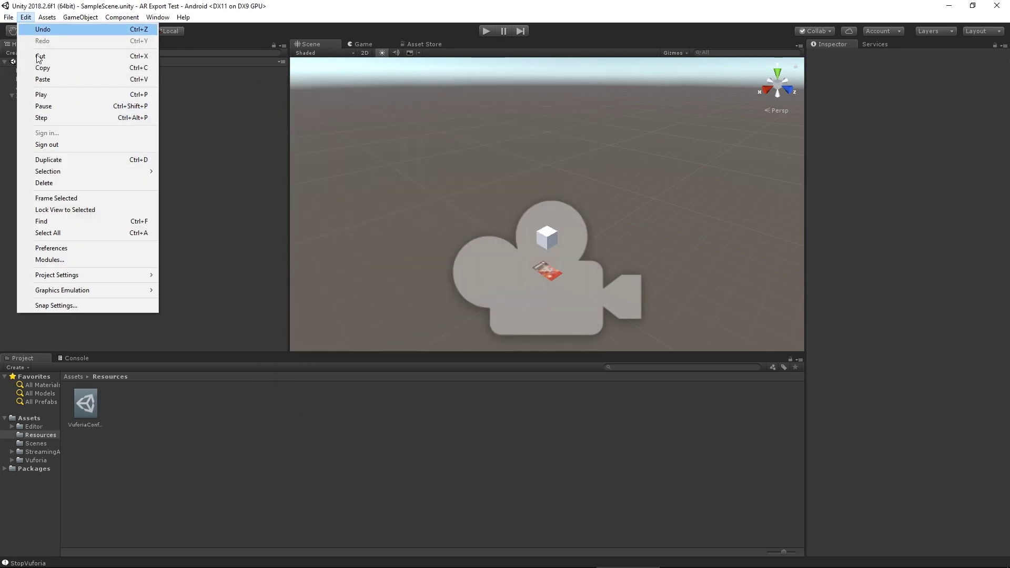
left_click(99, 248)
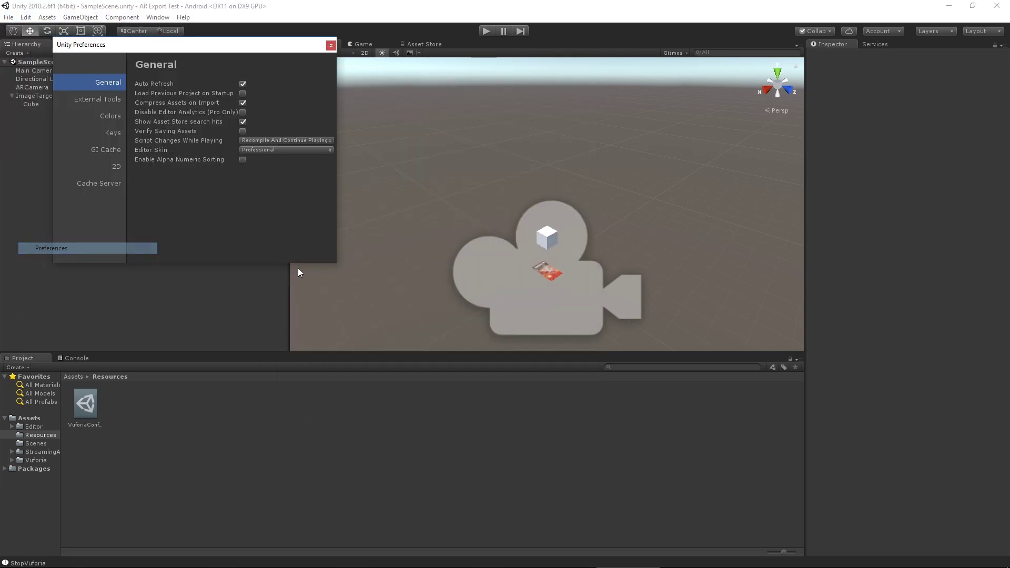
left_click(103, 99)
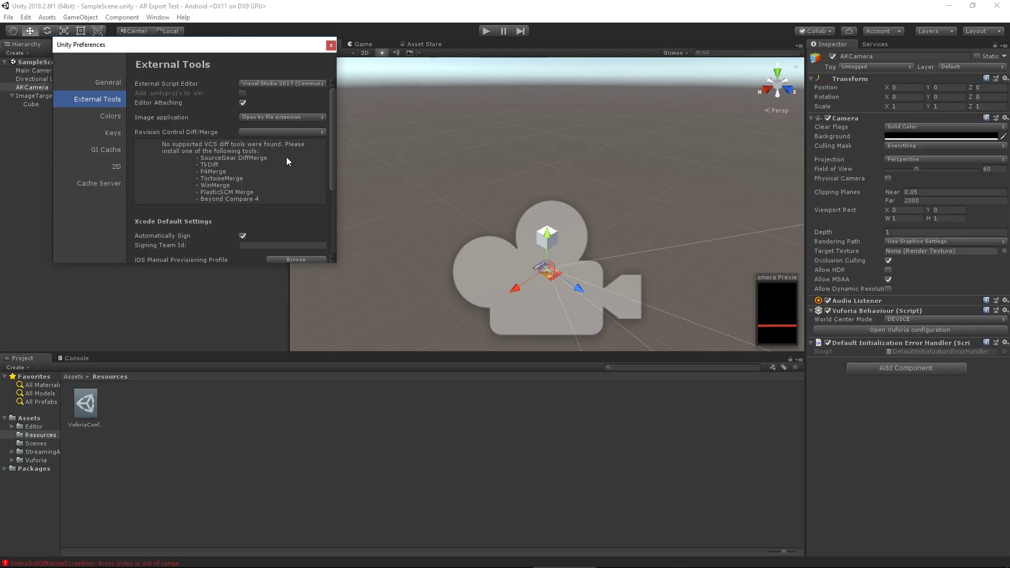
scroll(301, 157, "down", 6)
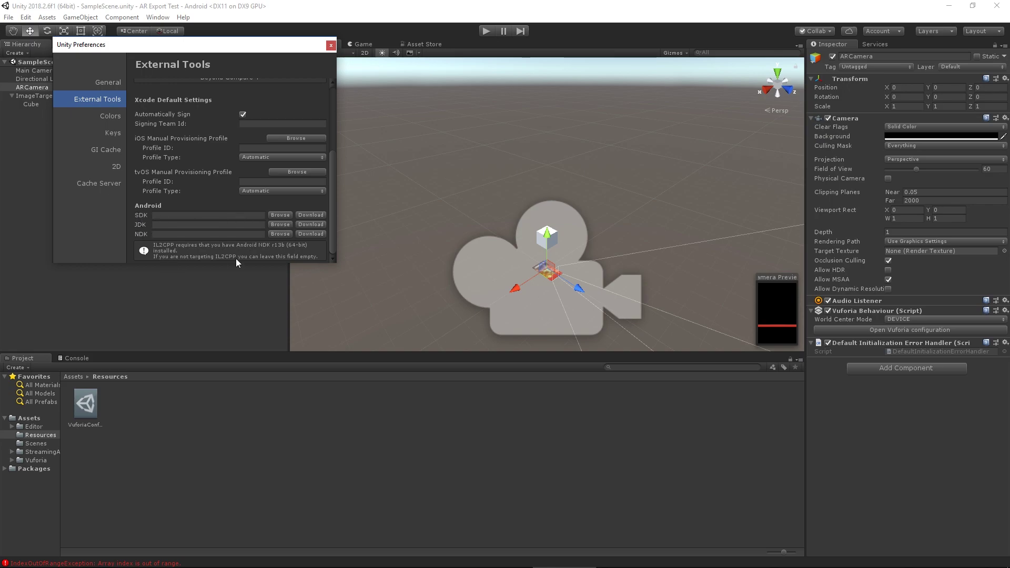
left_click(280, 215)
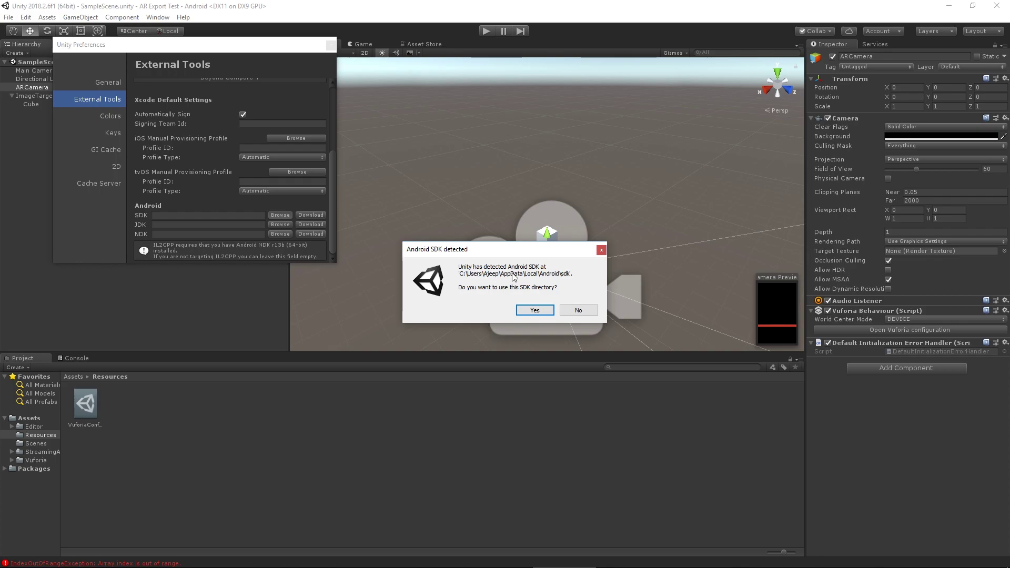
left_click(531, 310)
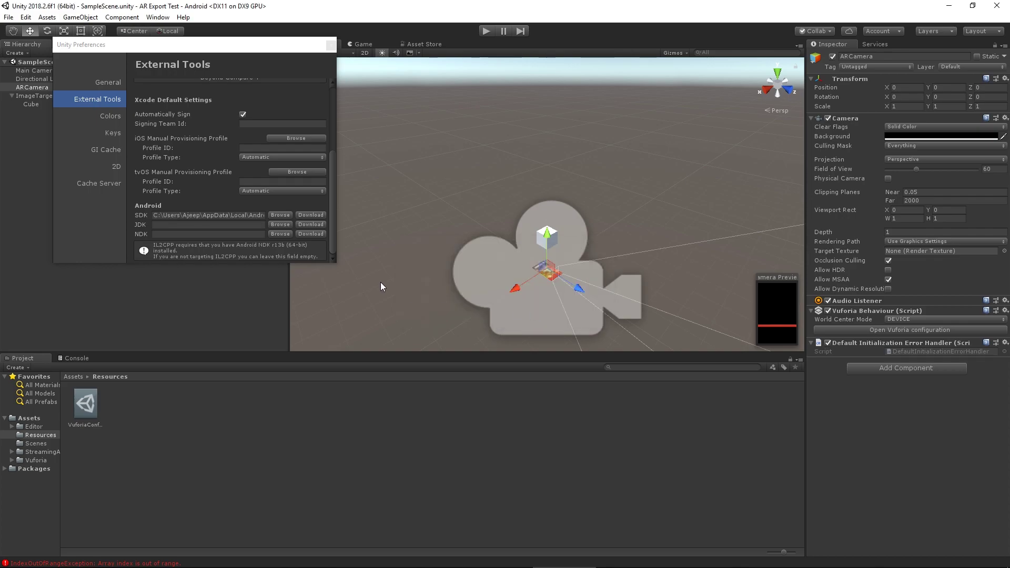
left_click(280, 224)
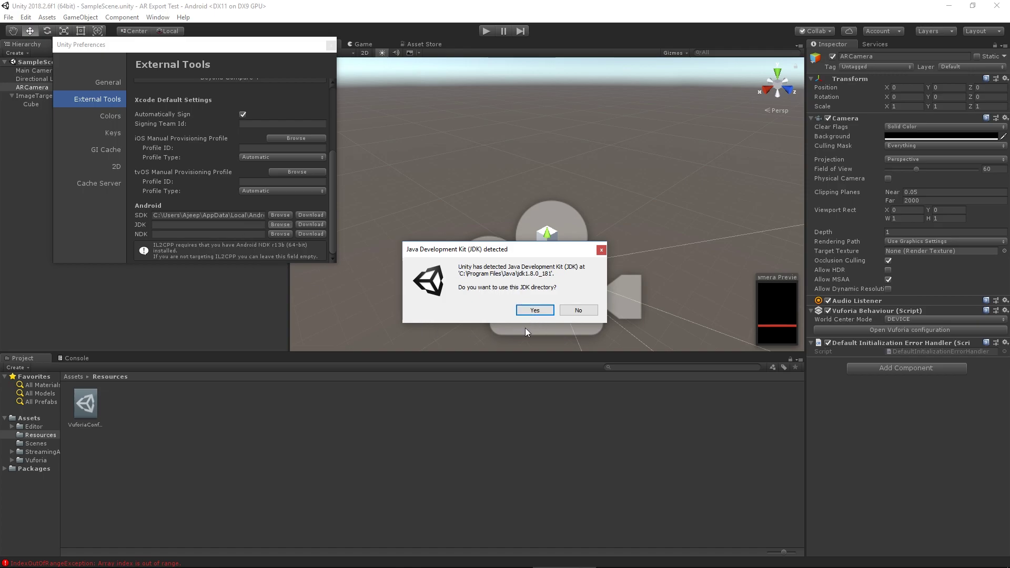
left_click(532, 312)
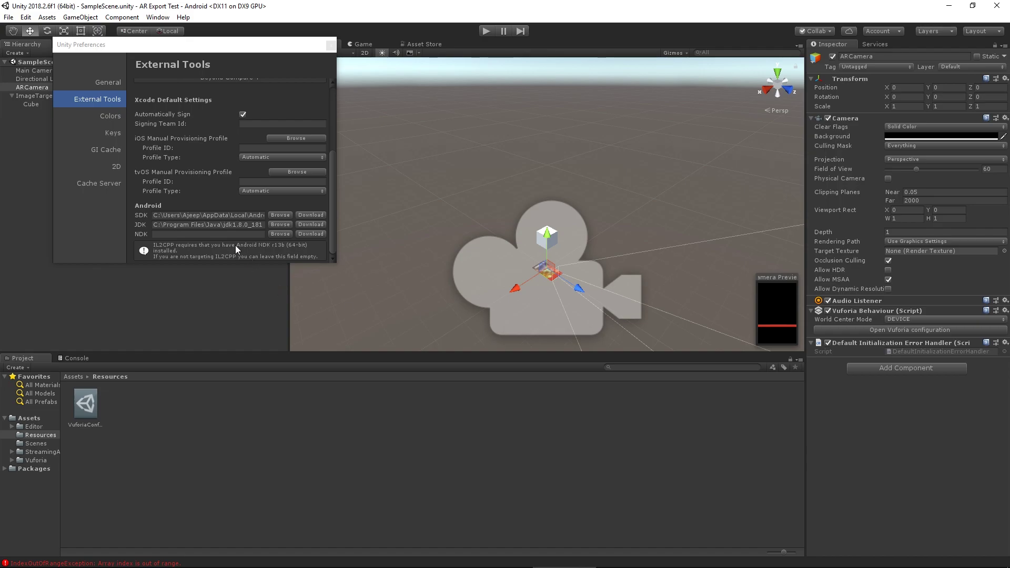
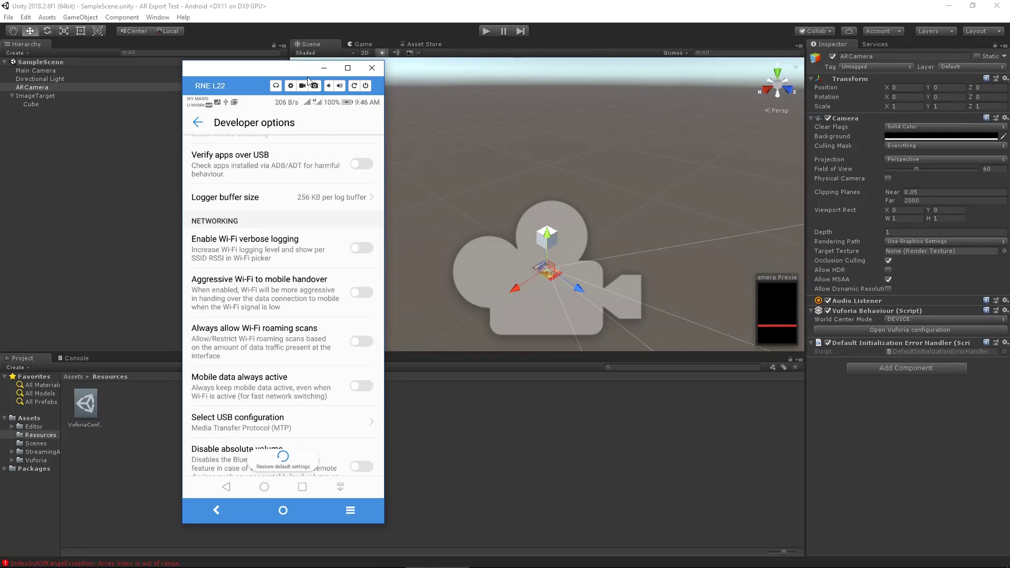
- Set the Android build system to Internal and build and run the project on the connected phone as ARTest.apk
left_click_drag(309, 77, 884, 75)
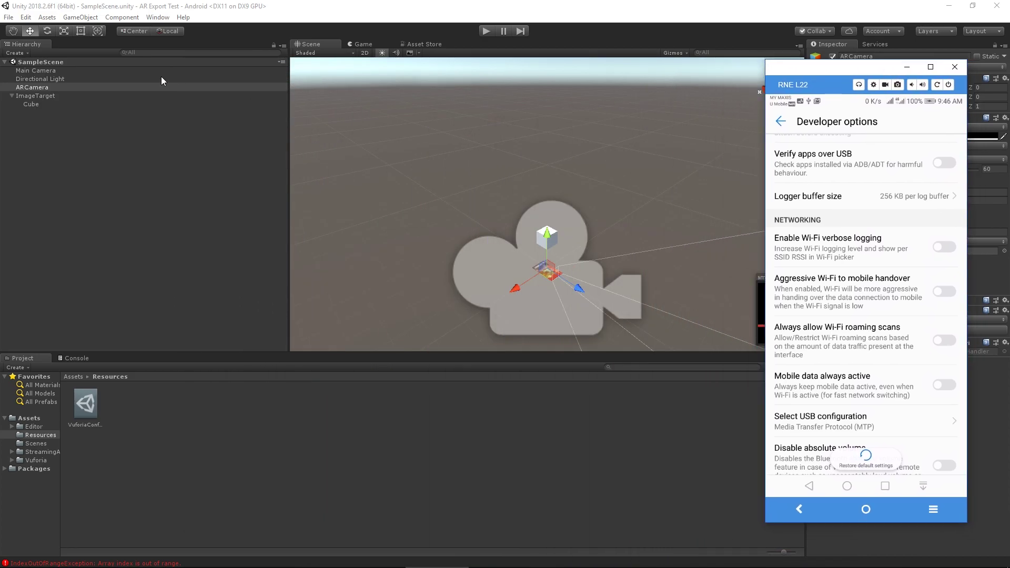
left_click(8, 17)
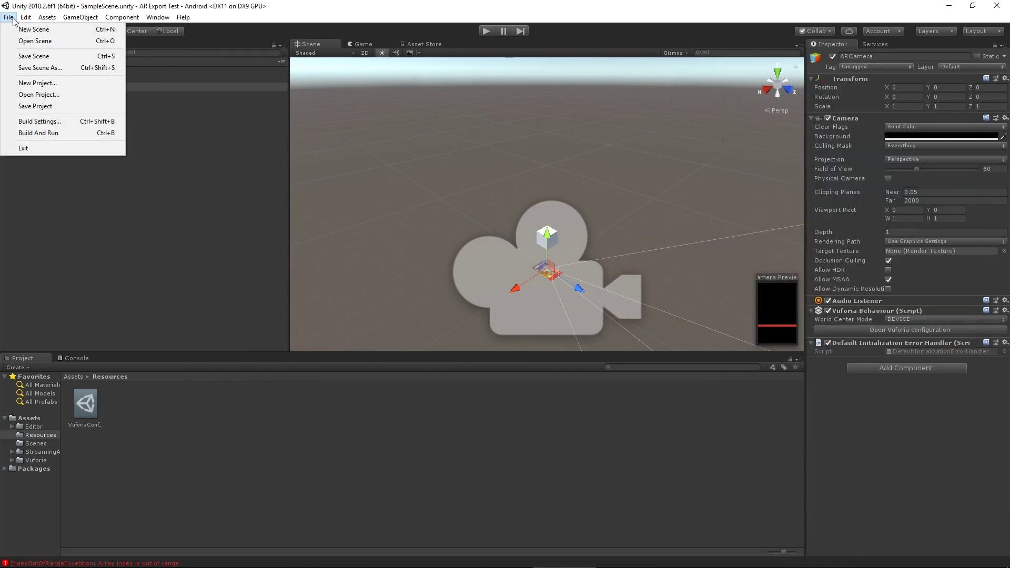
left_click(62, 125)
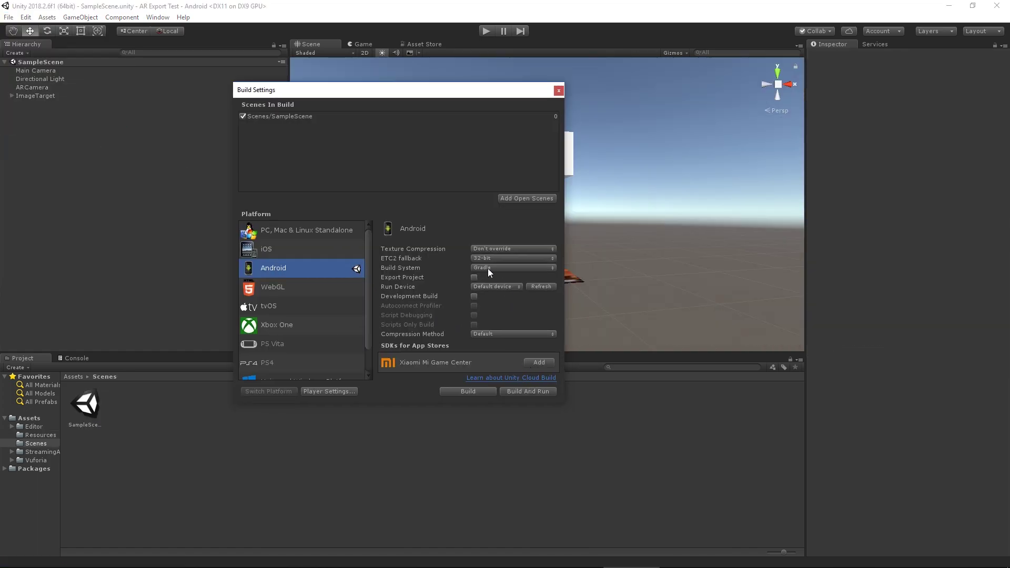
left_click(492, 268)
left_click(494, 276)
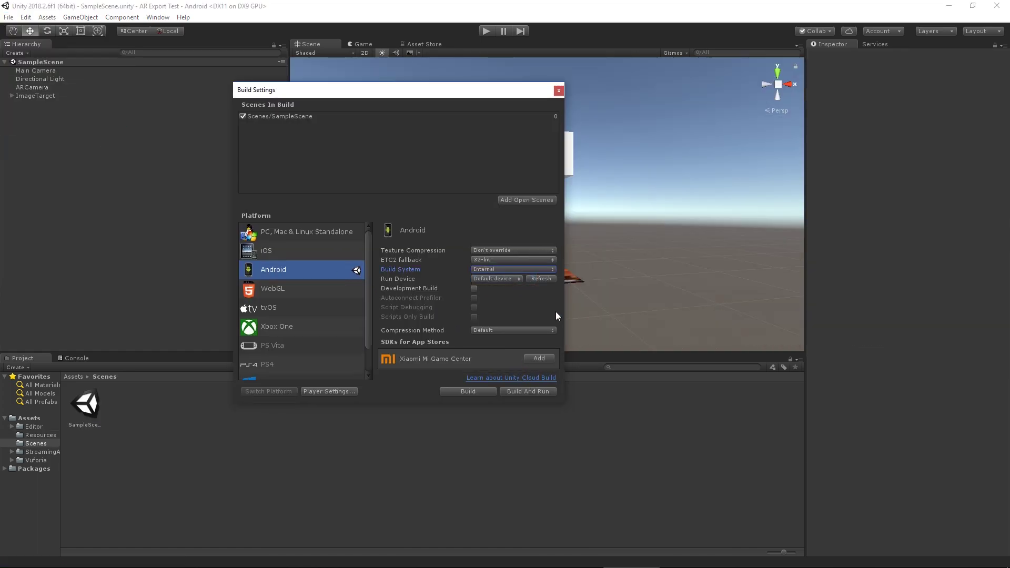
left_click(528, 391)
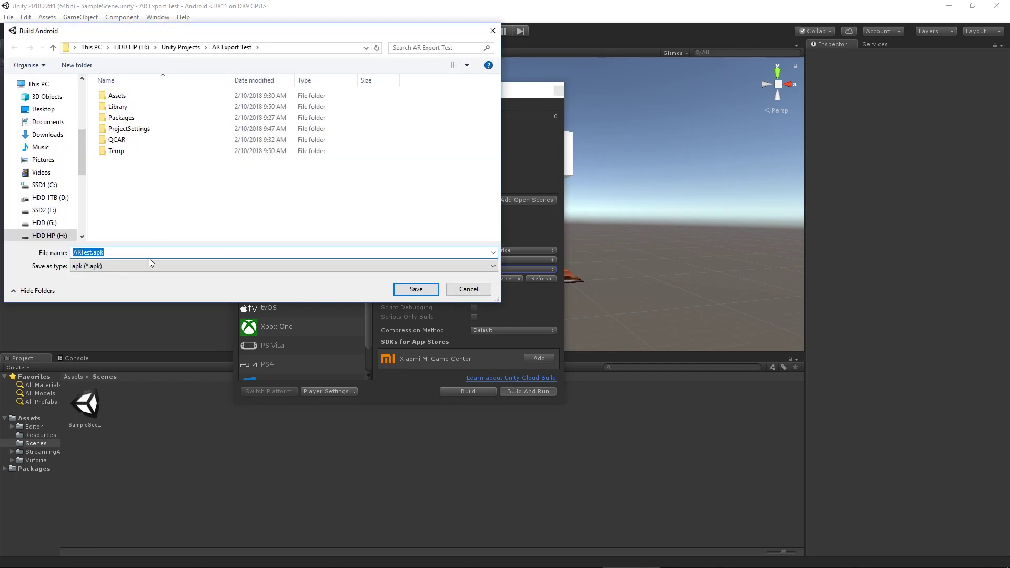
left_click(414, 289)
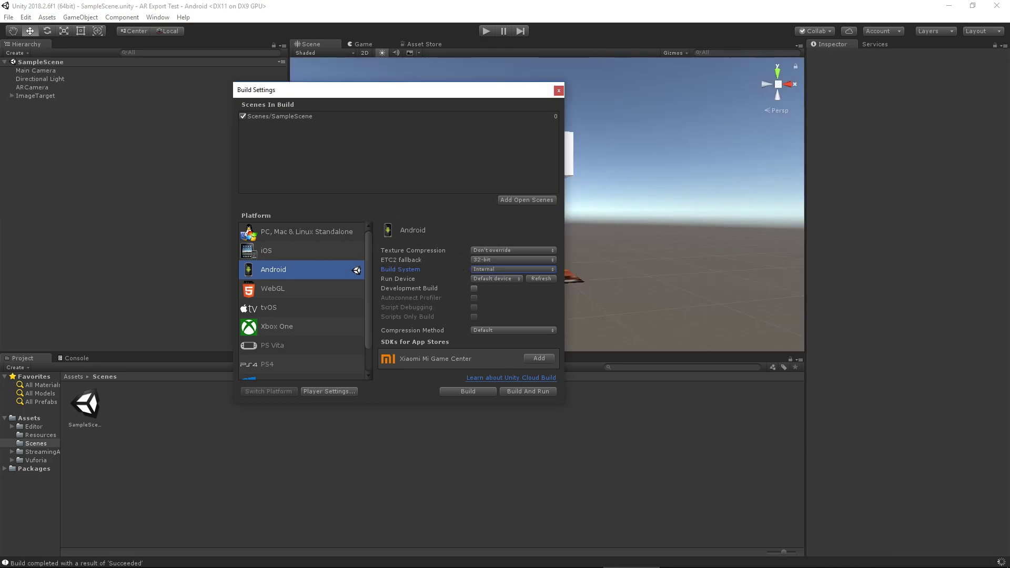
- Allow AR Export Test camera and file access on the mirrored phone, test its camera view, and put away the phone and build settings windows
left_click_drag(377, 9, 237, 81)
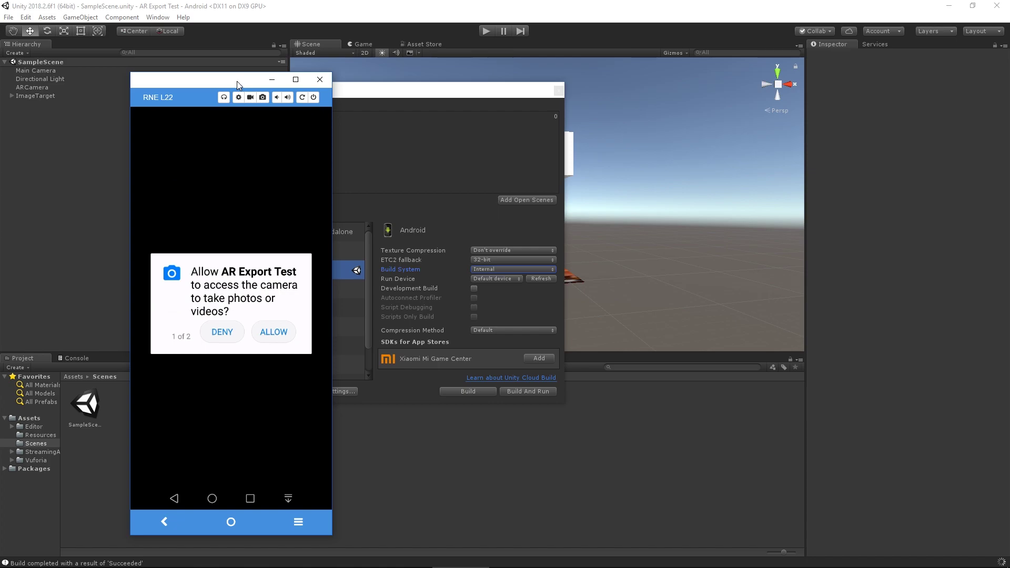
left_click(279, 335)
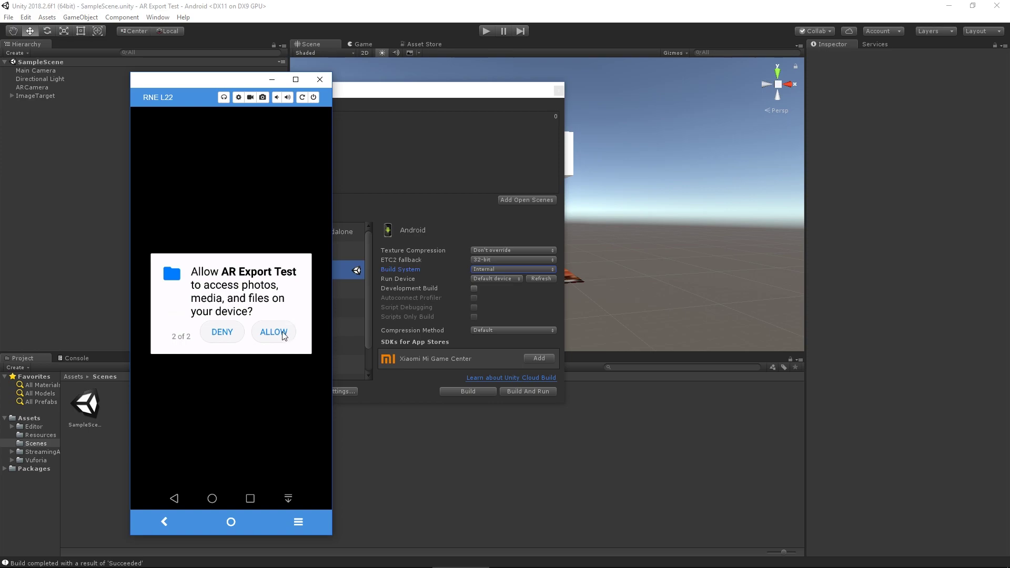
left_click(286, 333)
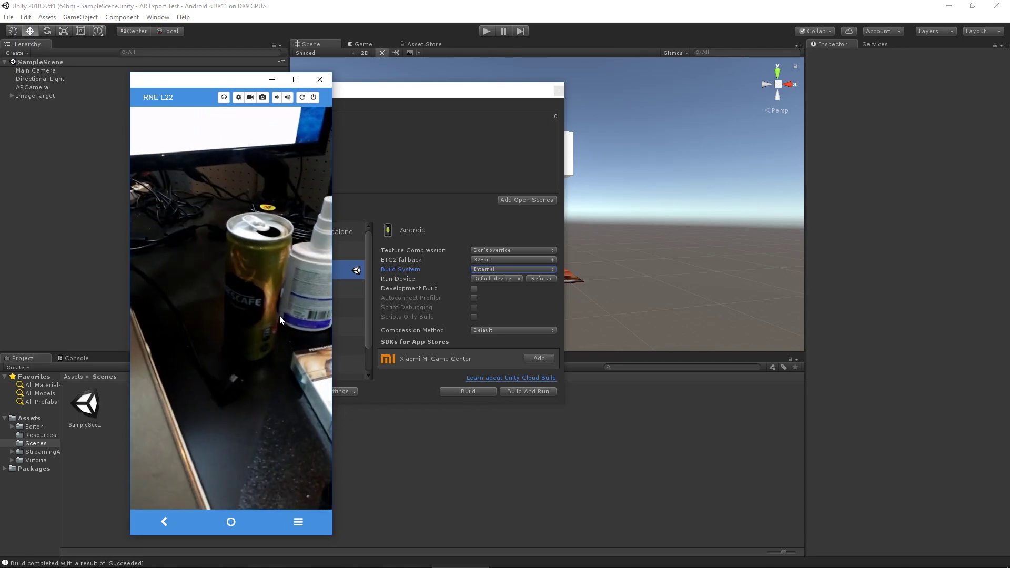
left_click(272, 80)
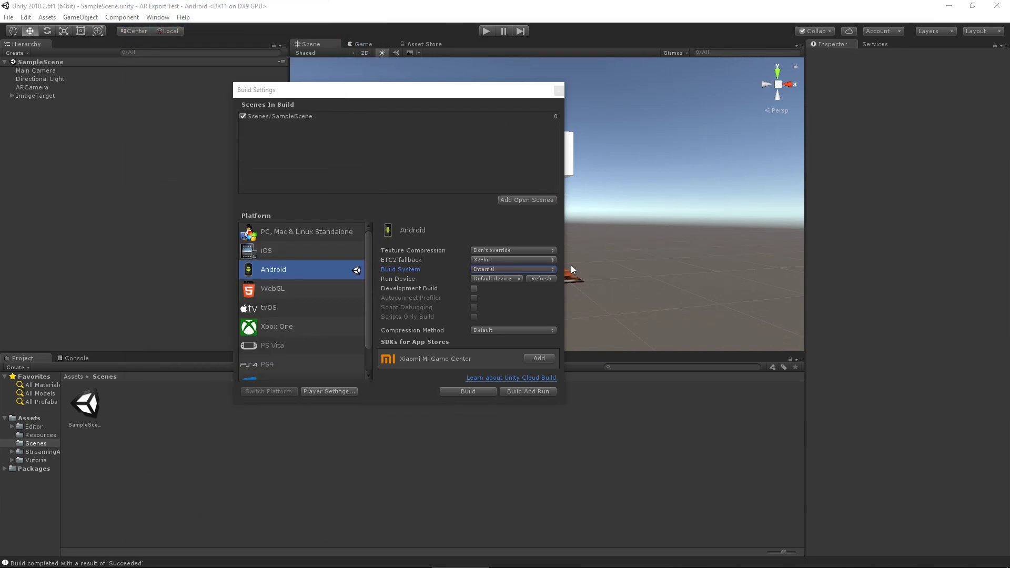
left_click(558, 91)
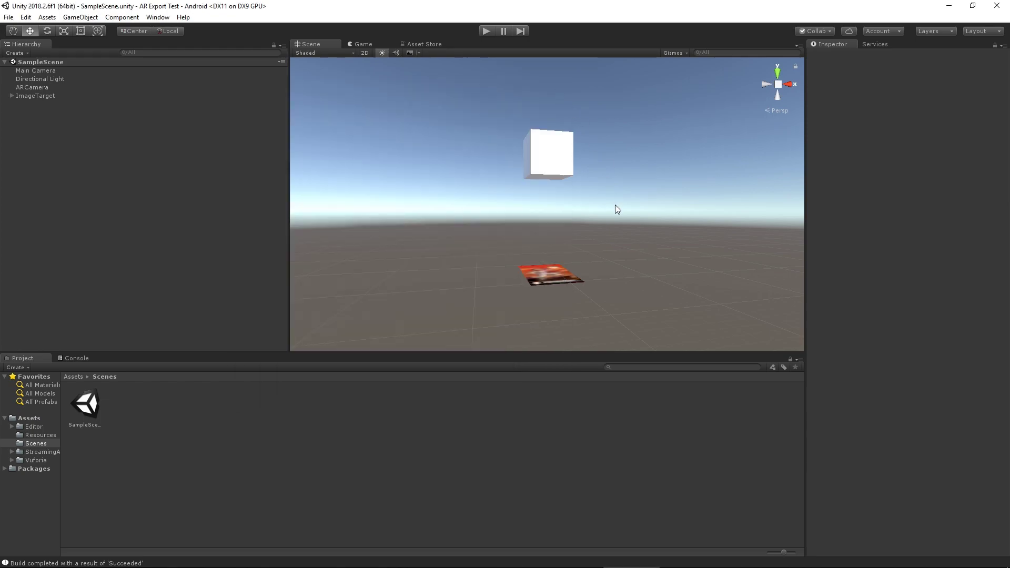